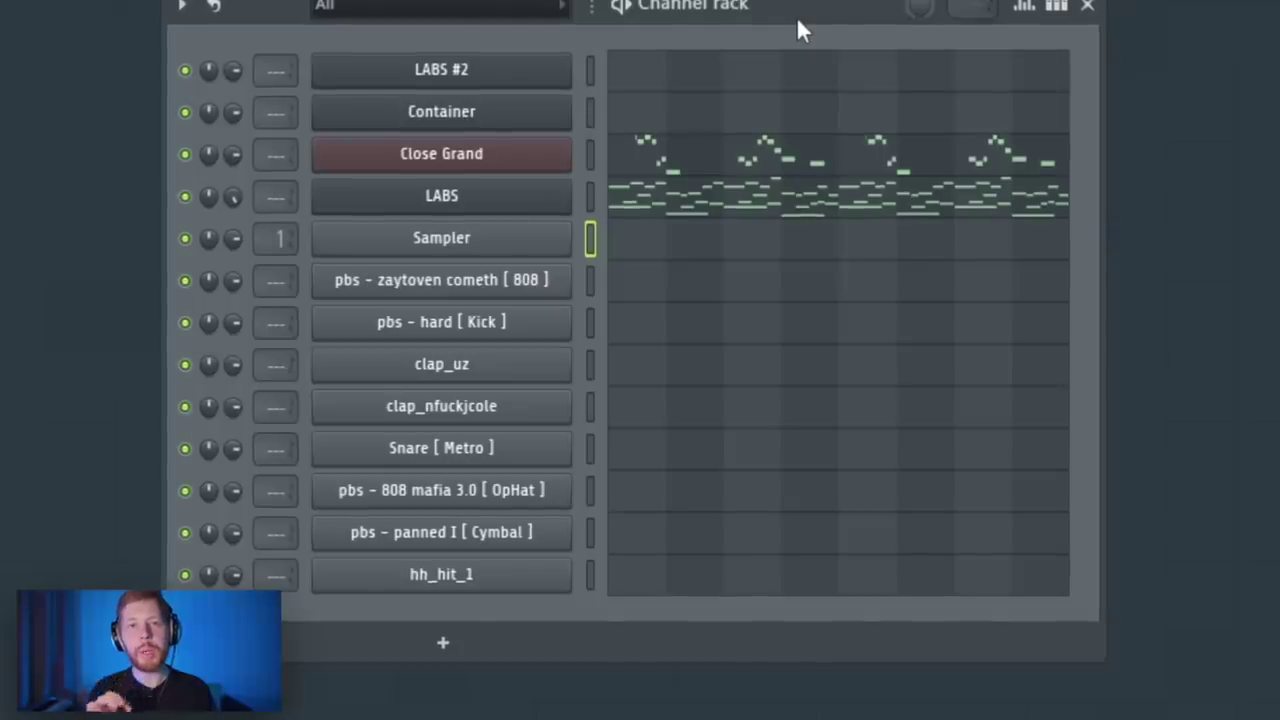
# Audition the pattern, then route the Close Grand and LABS channels to mixer tracks 1 and 2
pyautogui.press('space')
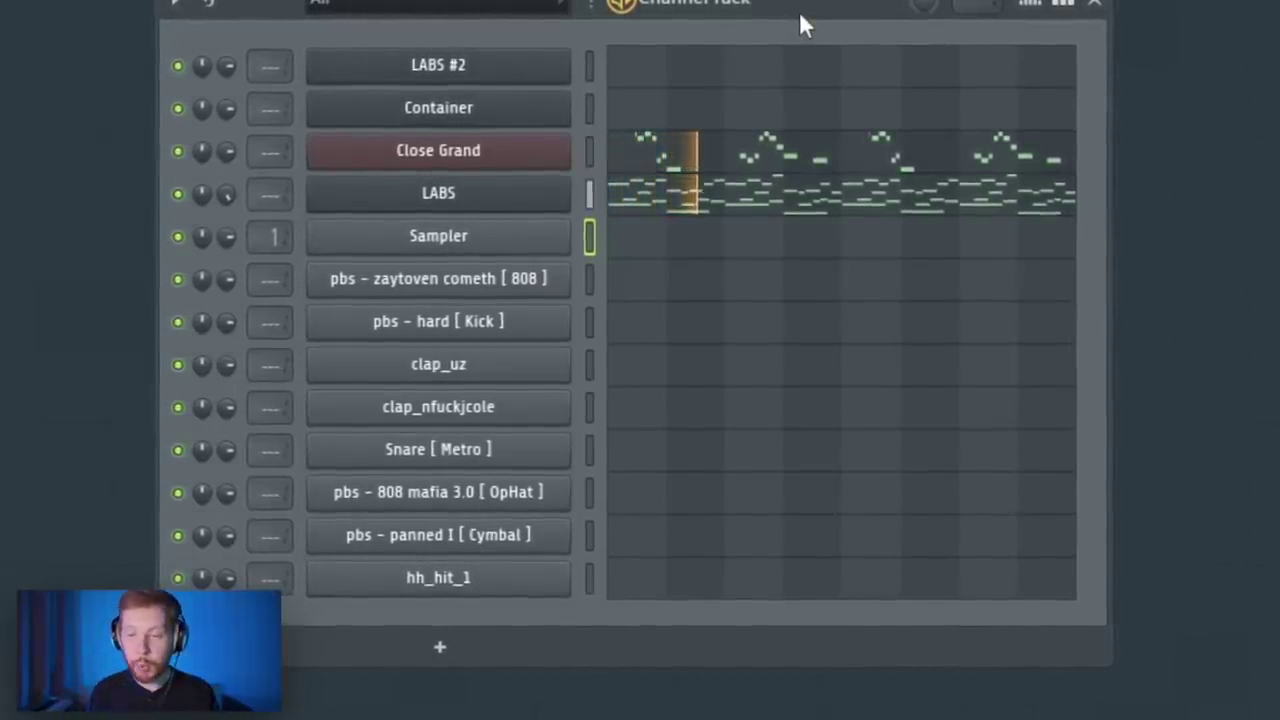
pyautogui.press('space')
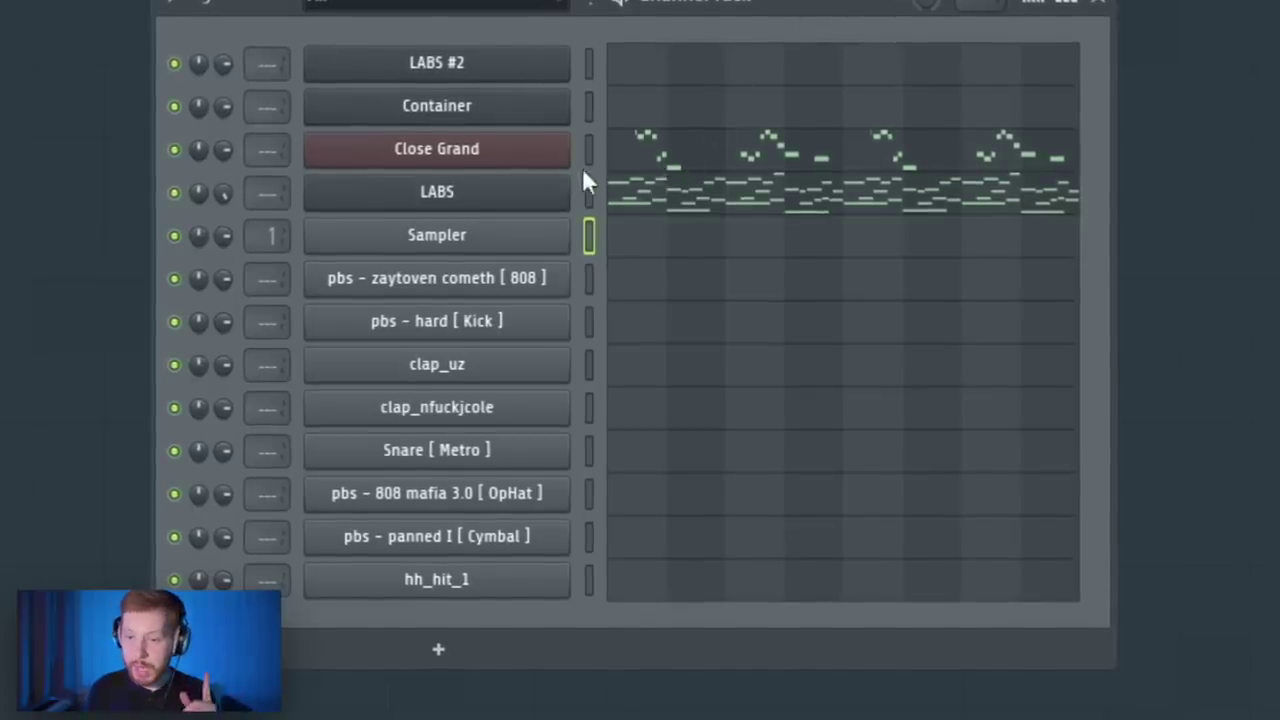
pyautogui.moveTo(589, 154); pyautogui.dragTo(592, 197)
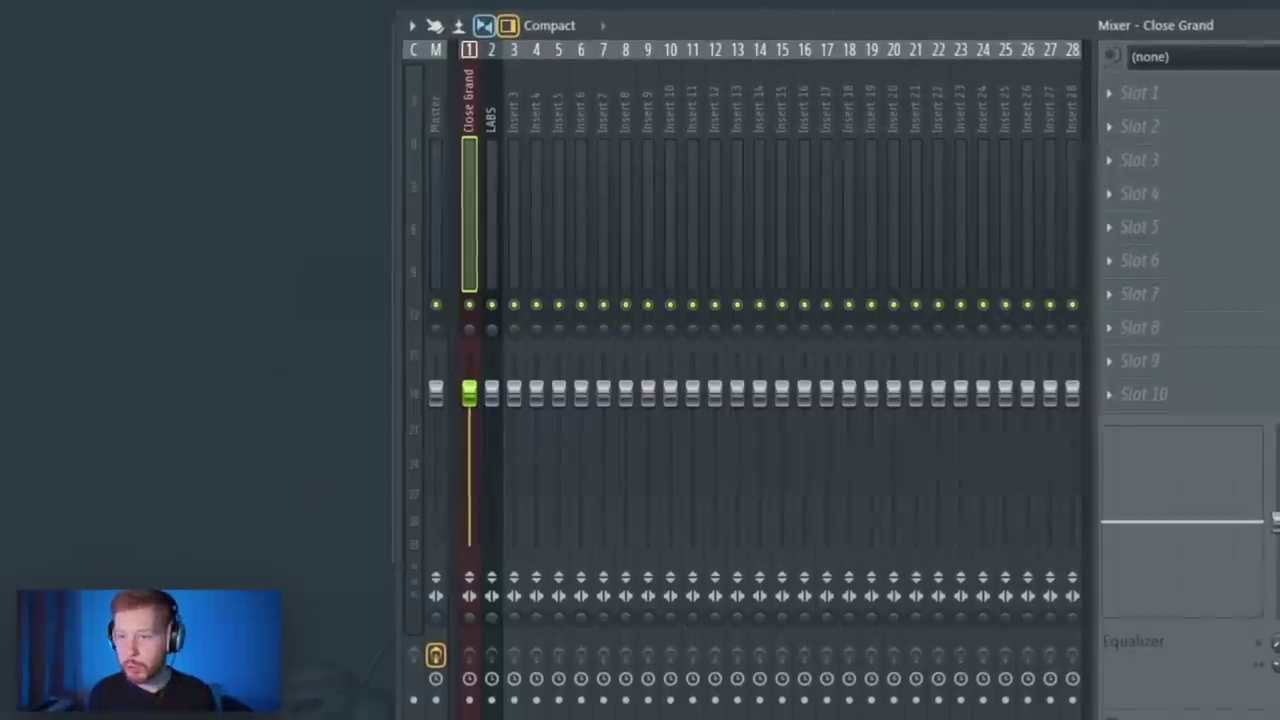
pyautogui.press('F6')
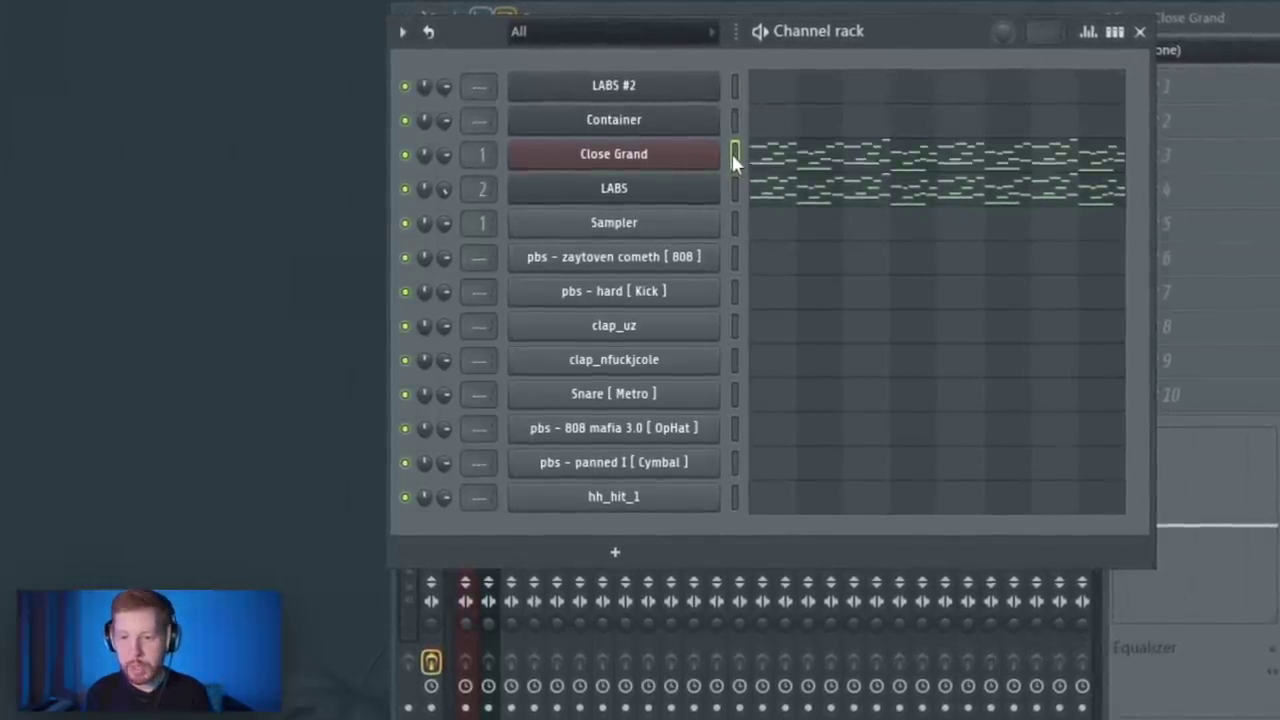
# Play the pattern and lower the Close Grand track's level in the mixer
pyautogui.click(1232, 22)
pyautogui.press('space')
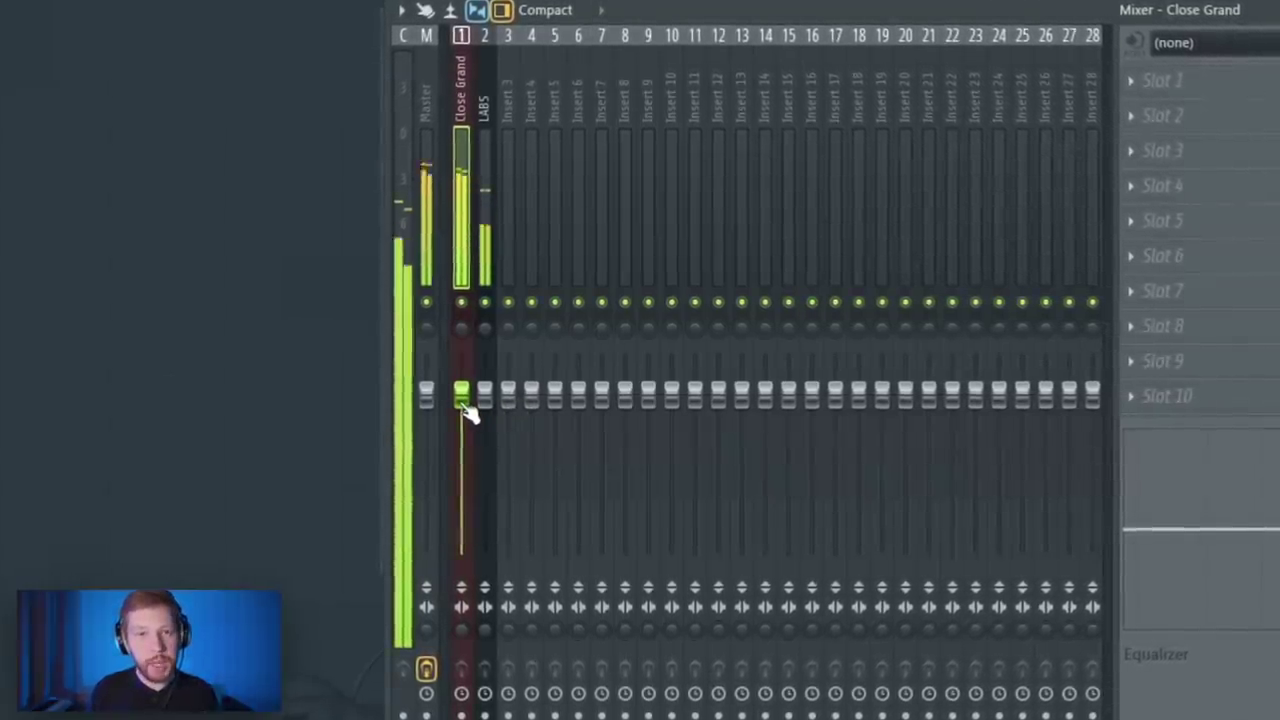
pyautogui.moveTo(461, 395); pyautogui.dragTo(458, 440)
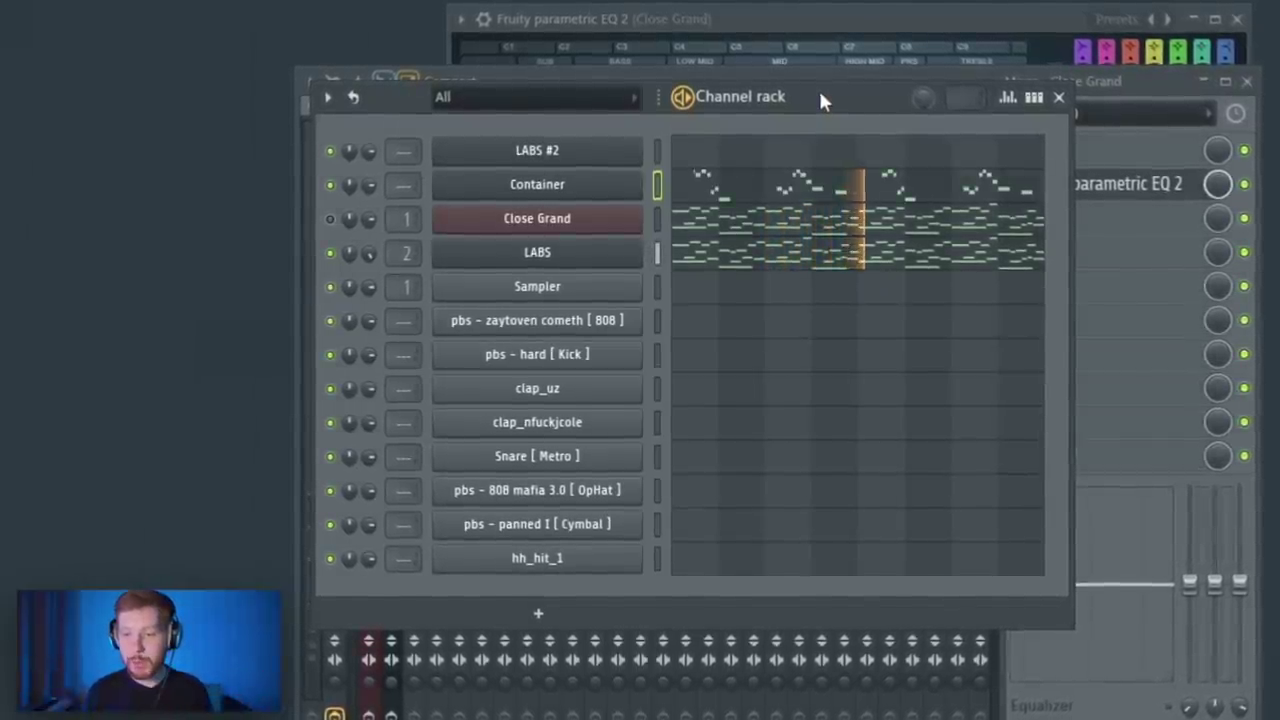
# Open the Container and LABS #2 instruments to check which sounds they use, stopping and restarting playback
pyautogui.click(557, 187)
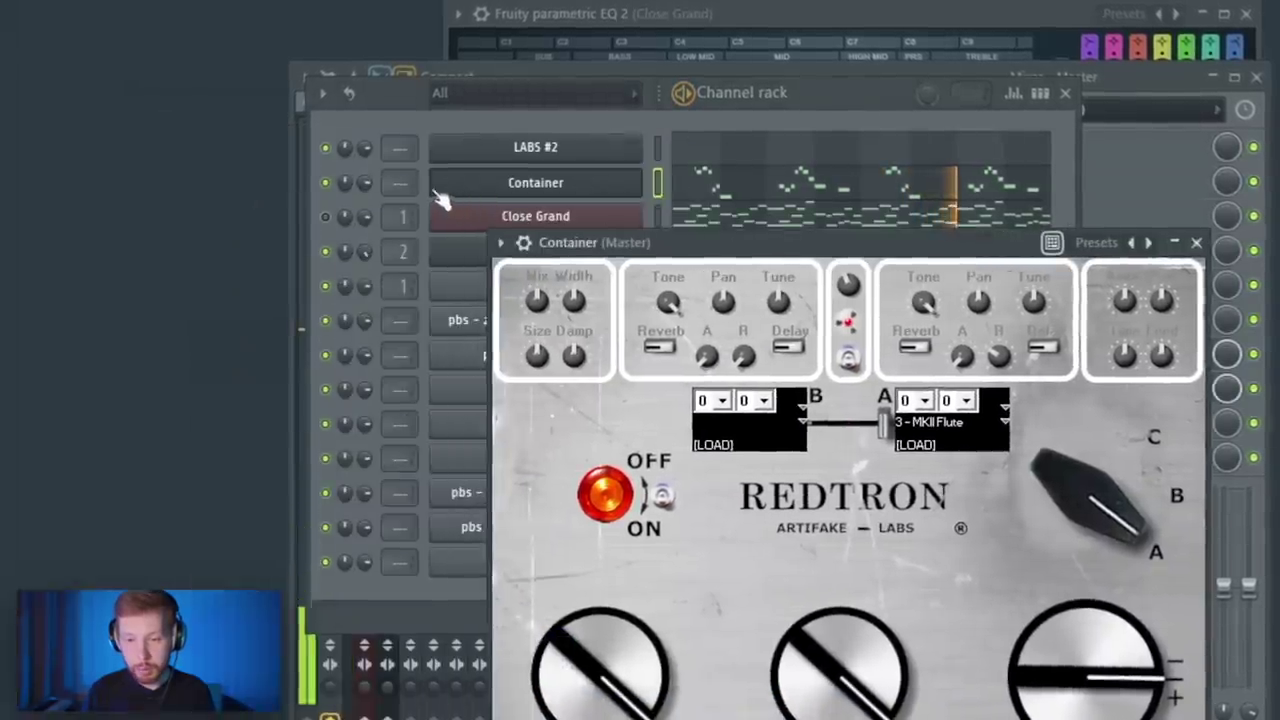
pyautogui.click(441, 200)
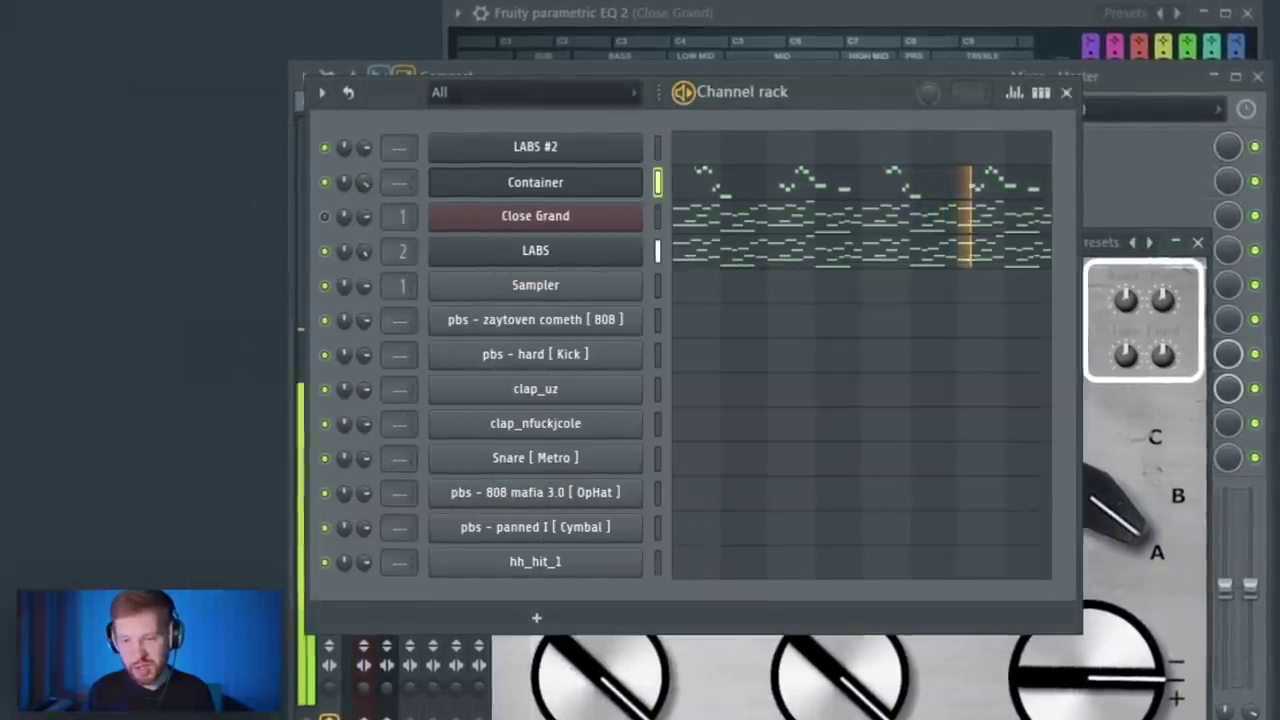
pyautogui.click(583, 175)
pyautogui.press('space')
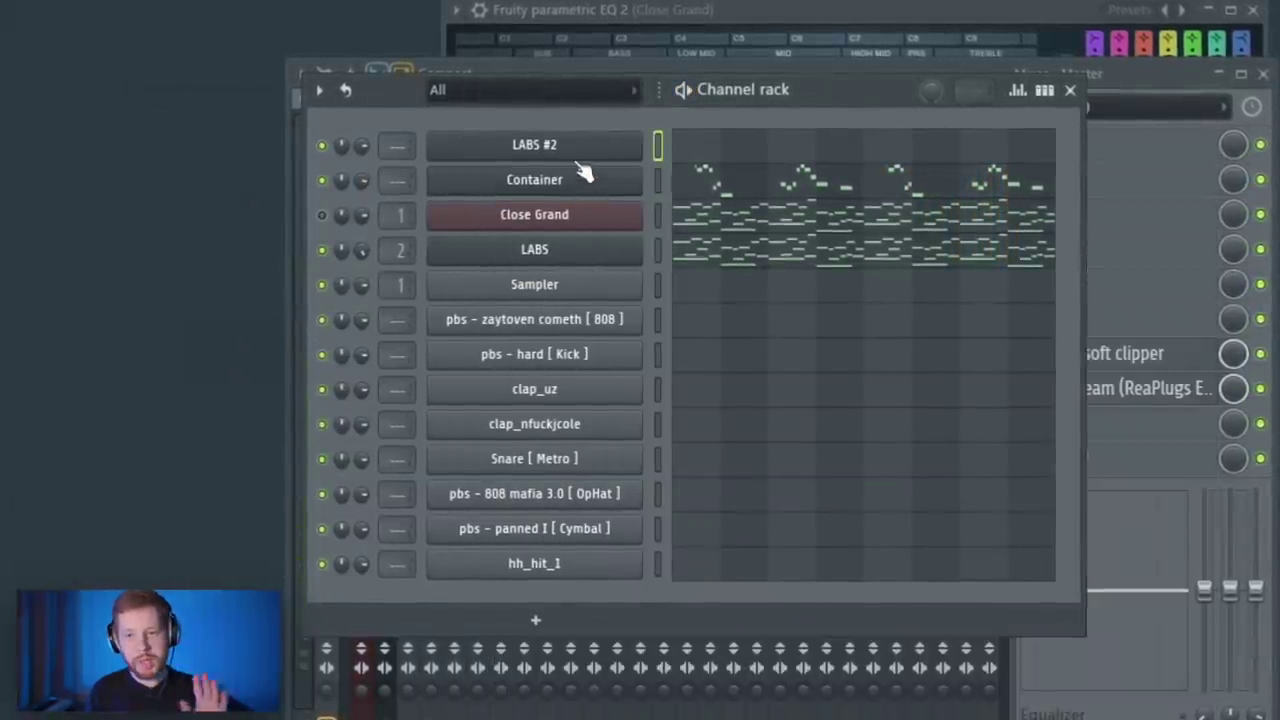
pyautogui.click(580, 146)
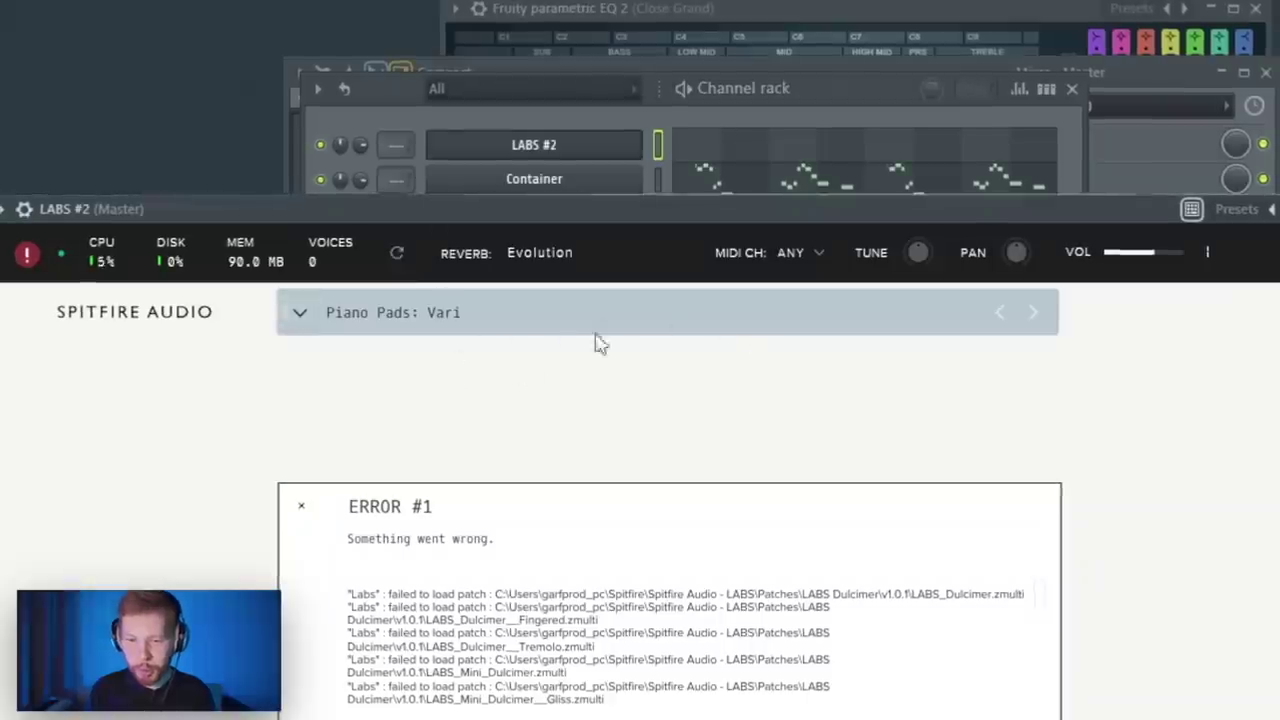
pyautogui.click(663, 138)
pyautogui.press('space')
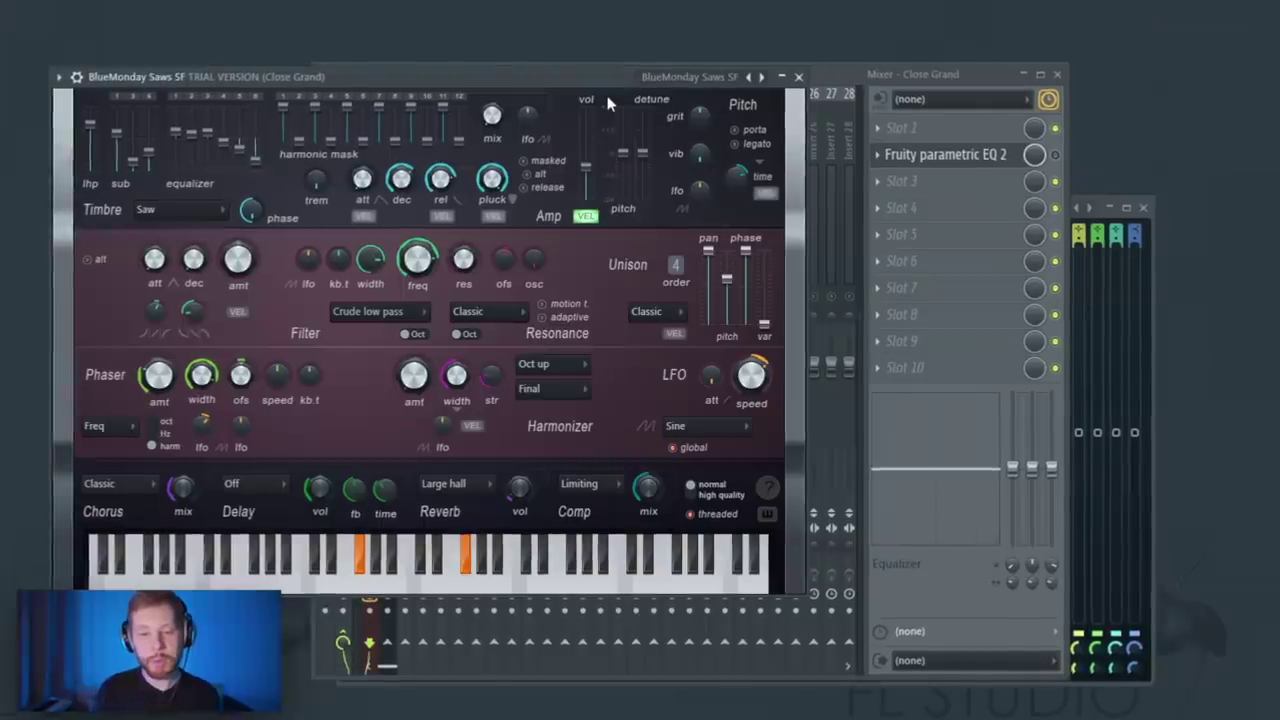
# Enable Fruity parametric EQ 2 on the Close Grand mixer track and bring up its EQ curve
pyautogui.click(1072, 153)
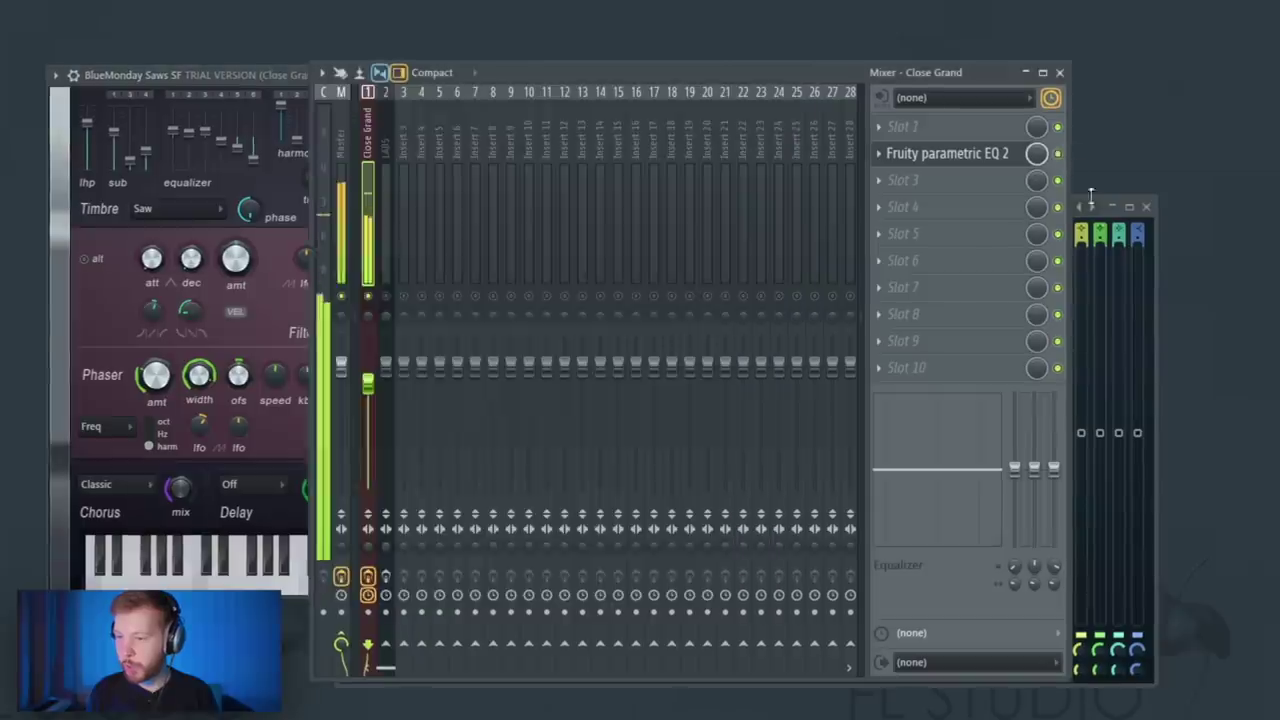
pyautogui.click(1158, 271)
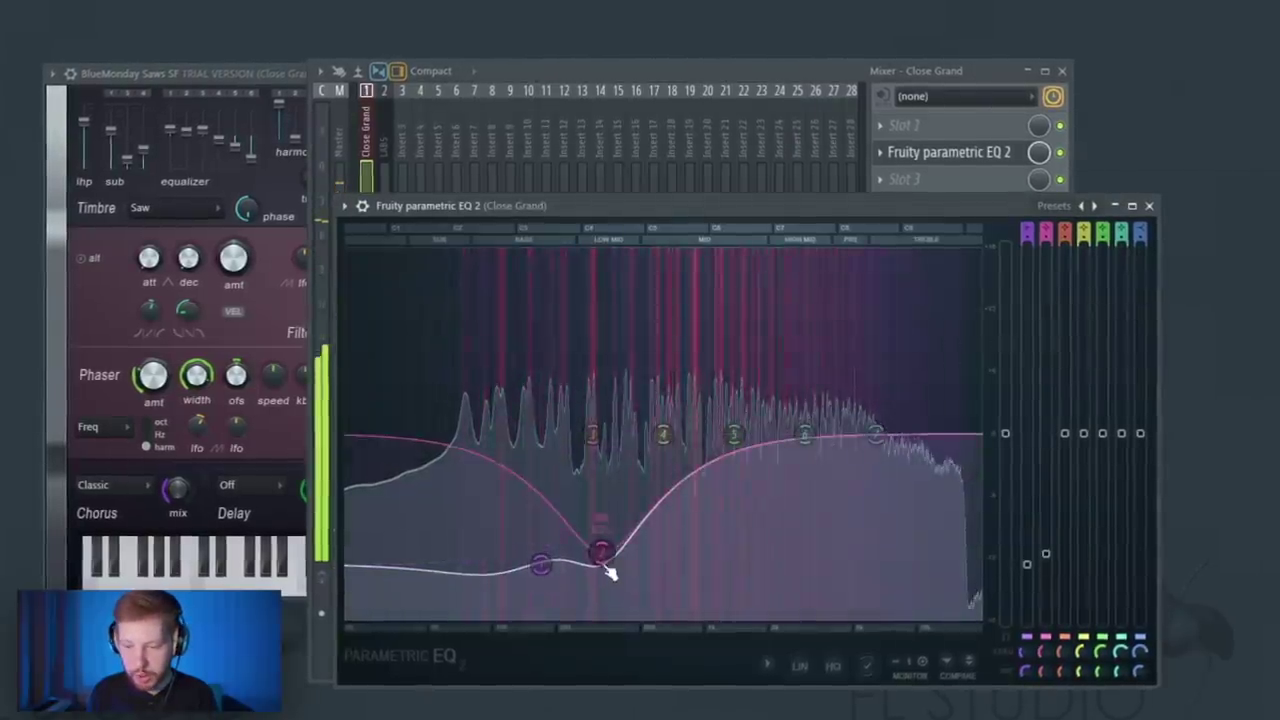
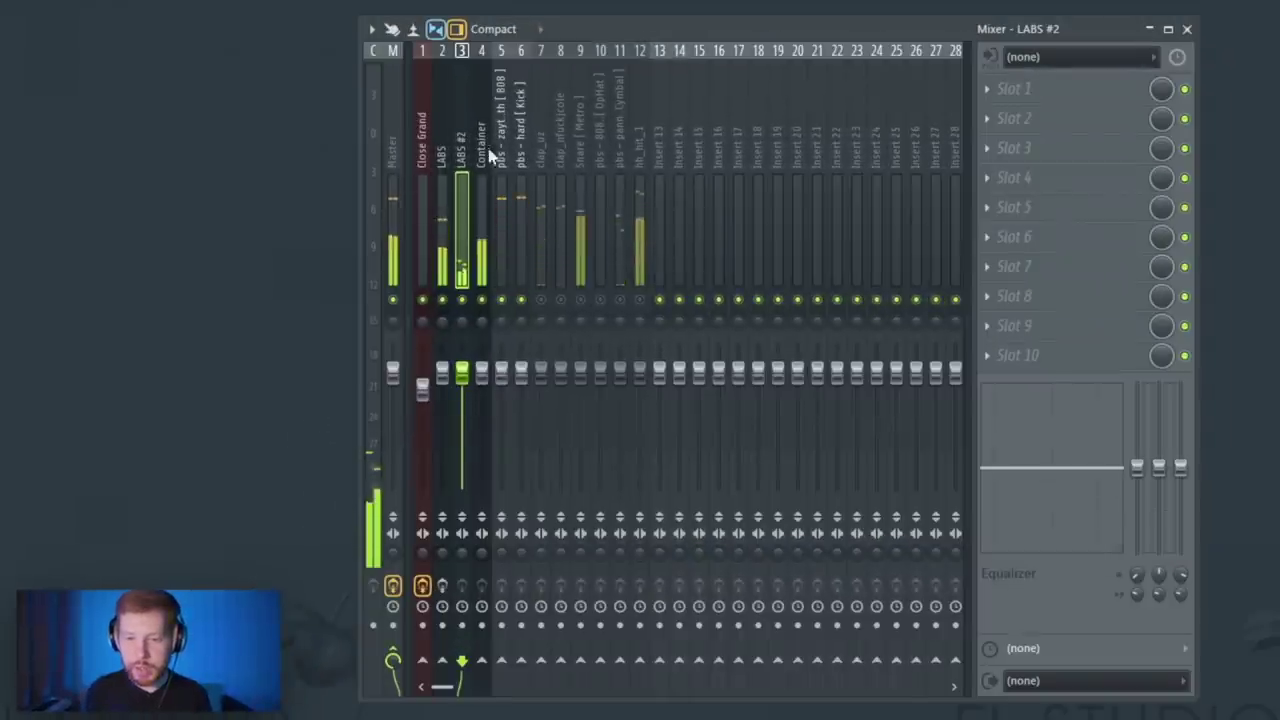
# Balance the mixer levels by raising the kick slightly and lowering the 808, LABS #2 and LABS tracks
pyautogui.click(521, 371)
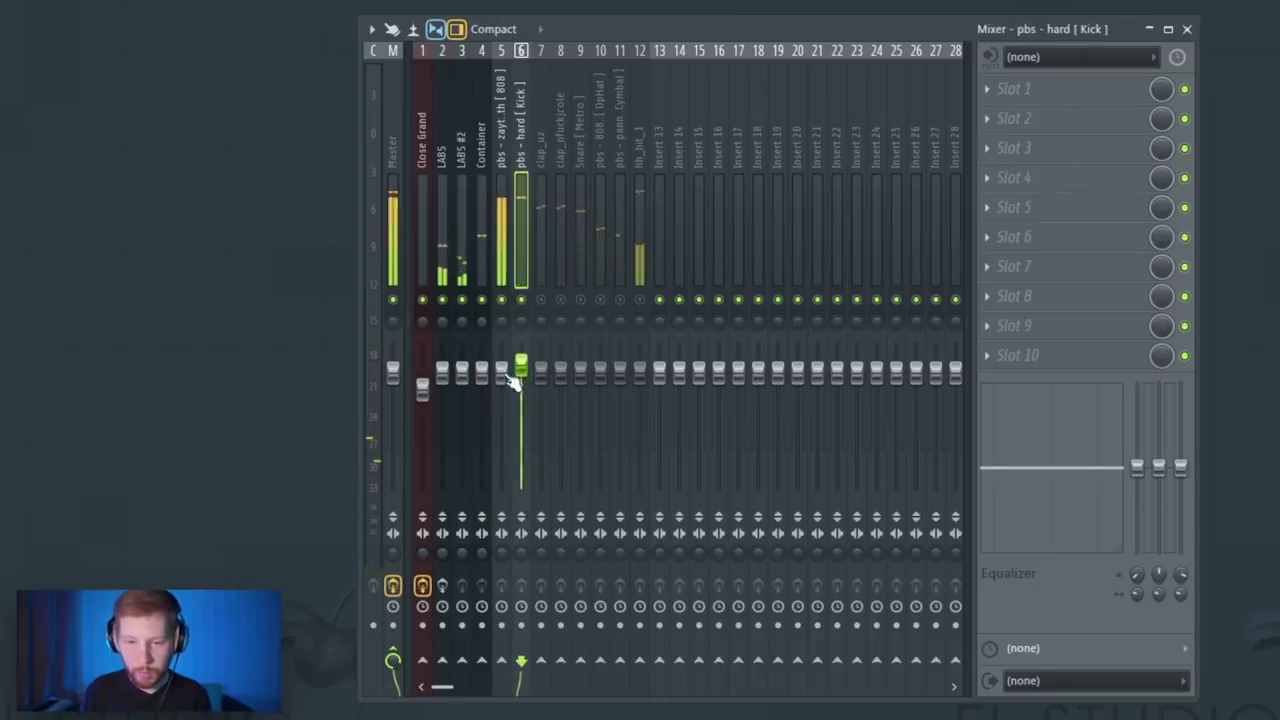
pyautogui.moveTo(502, 372)
pyautogui.mouseDown()
pyautogui.moveTo(462, 374)
pyautogui.moveTo(462, 386)
pyautogui.moveTo(482, 371)
pyautogui.mouseUp()
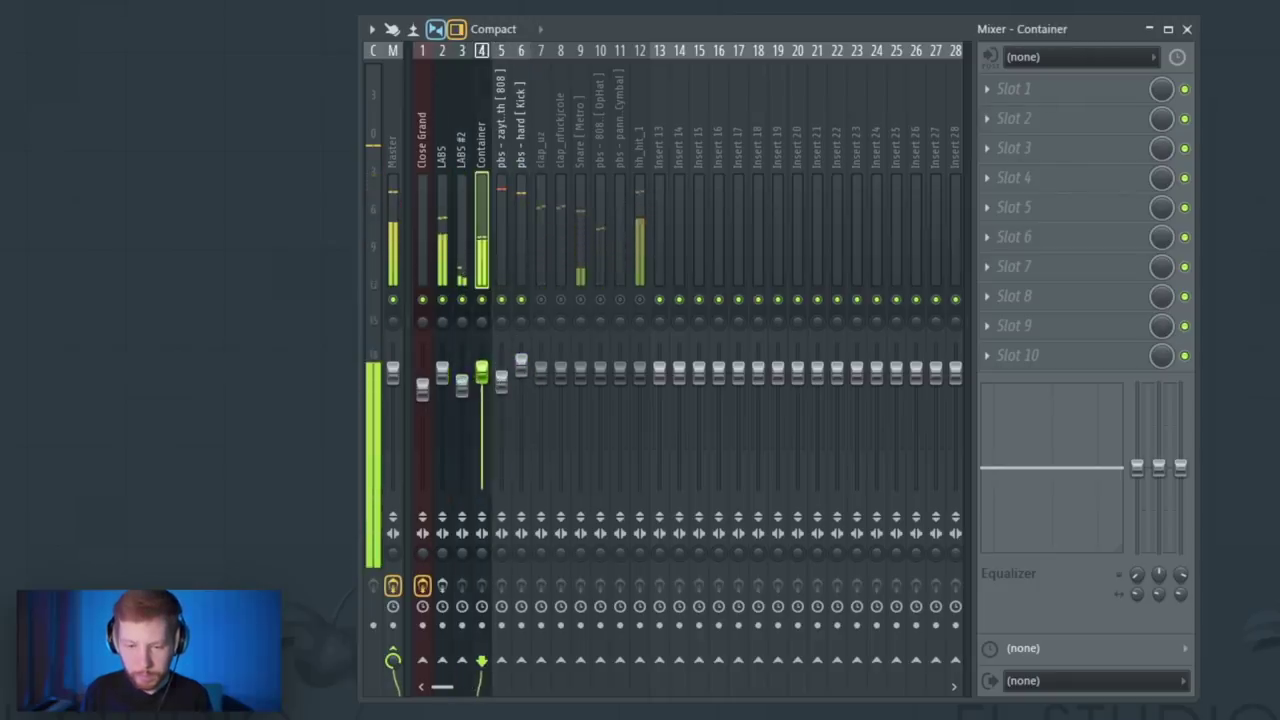
pyautogui.click(442, 372)
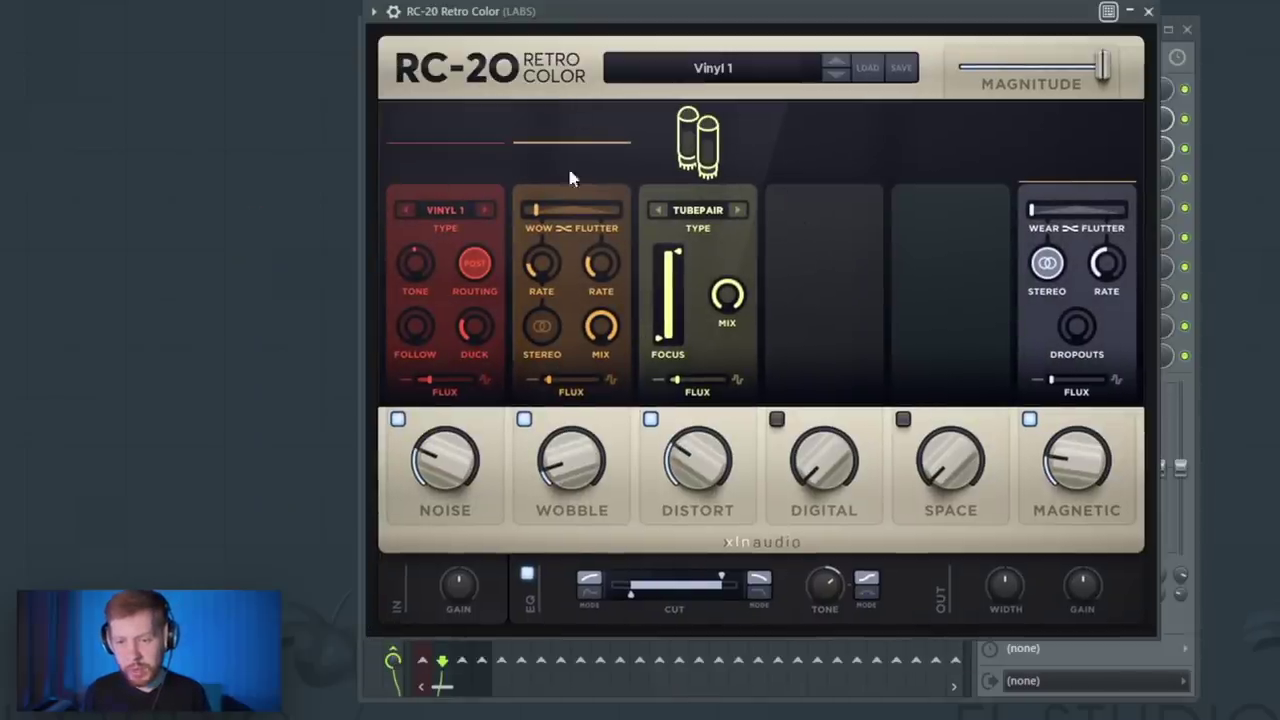
# In RC-20 Retro Color on the LABS track, turn on Space with a shorter decay and switch Noise off
pyautogui.click(904, 421)
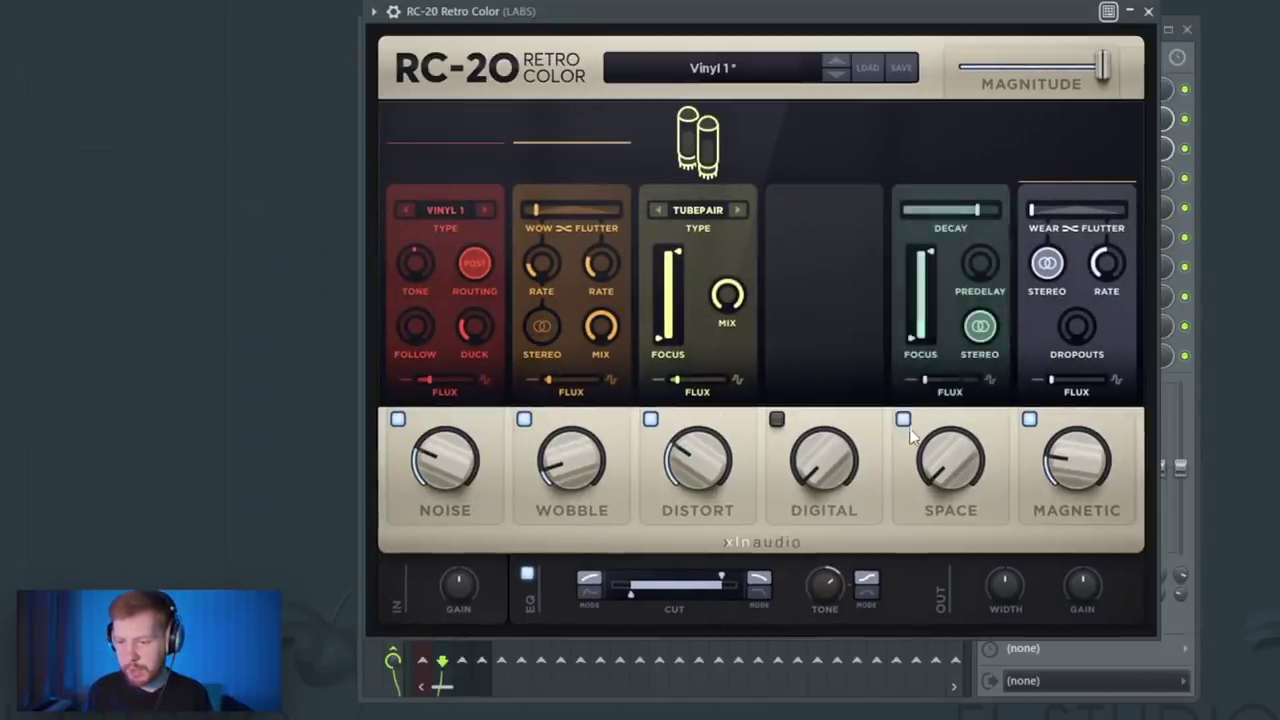
pyautogui.click(402, 420)
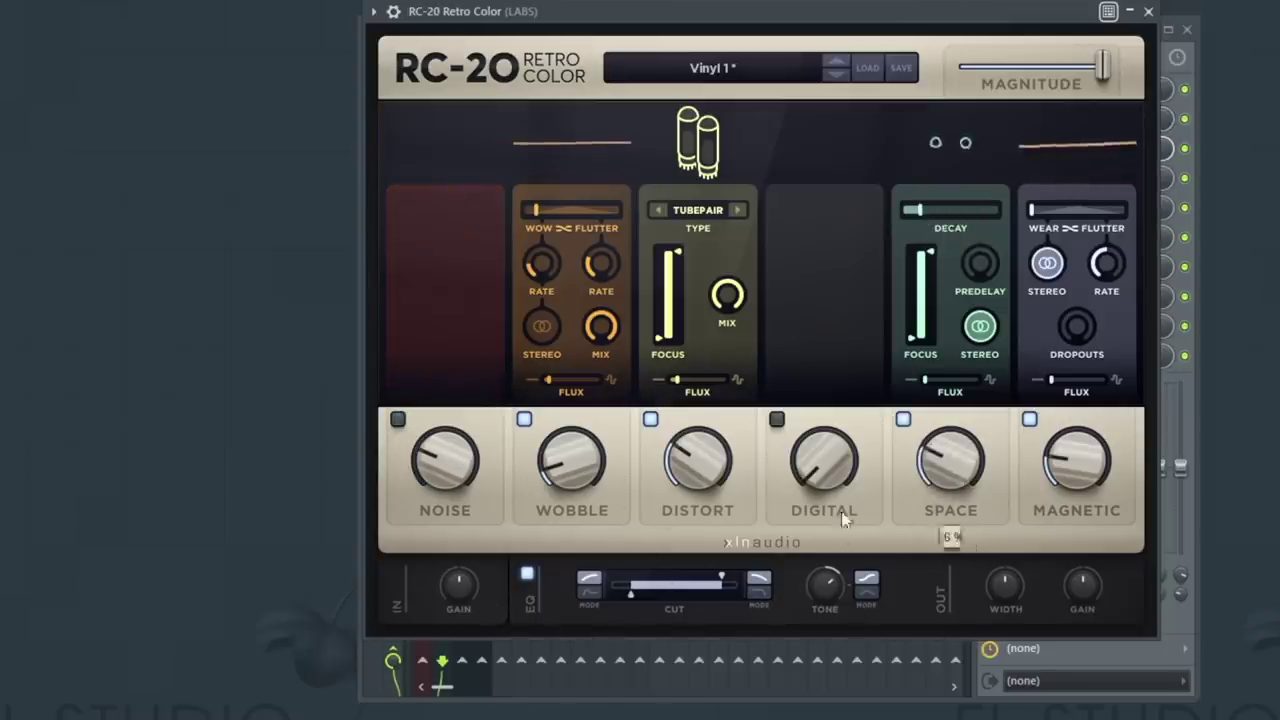
pyautogui.press('Escape')
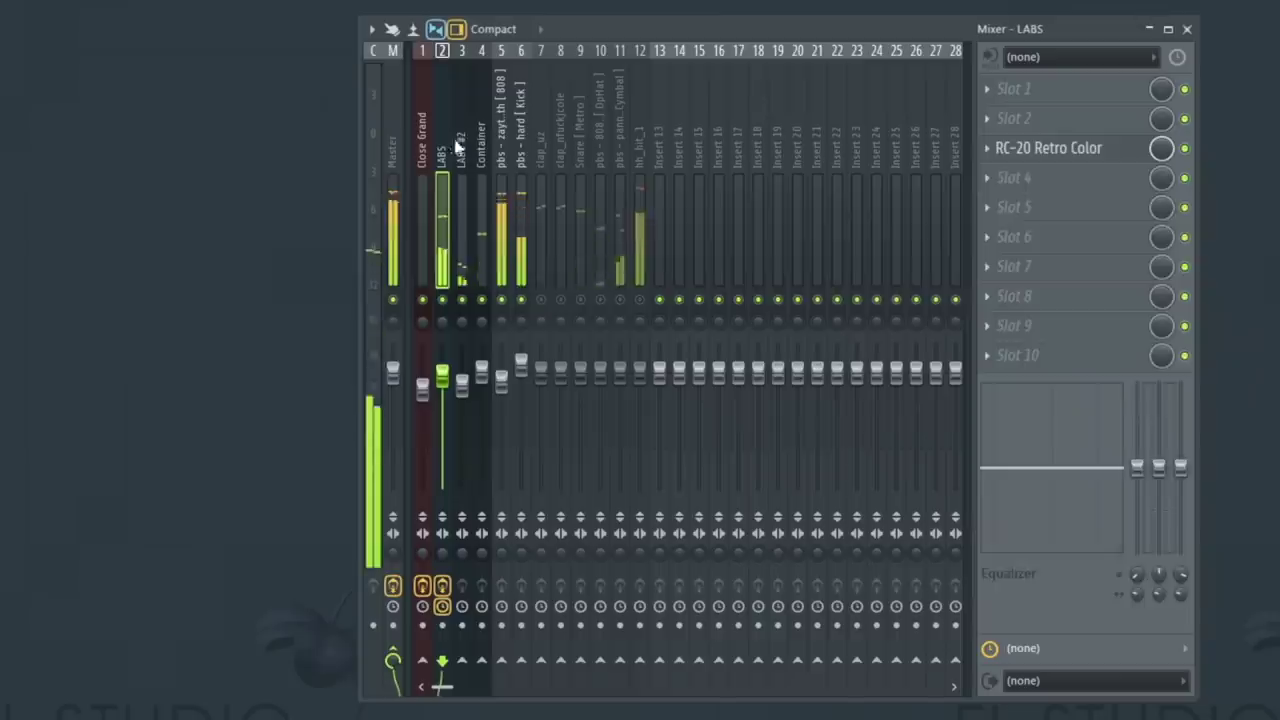
# Copy the RC-20 Retro Color effect with its settings from the LABS track to the Container track's first slot
pyautogui.click(987, 148)
pyautogui.moveTo(1034, 250); pyautogui.dragTo(480, 134)
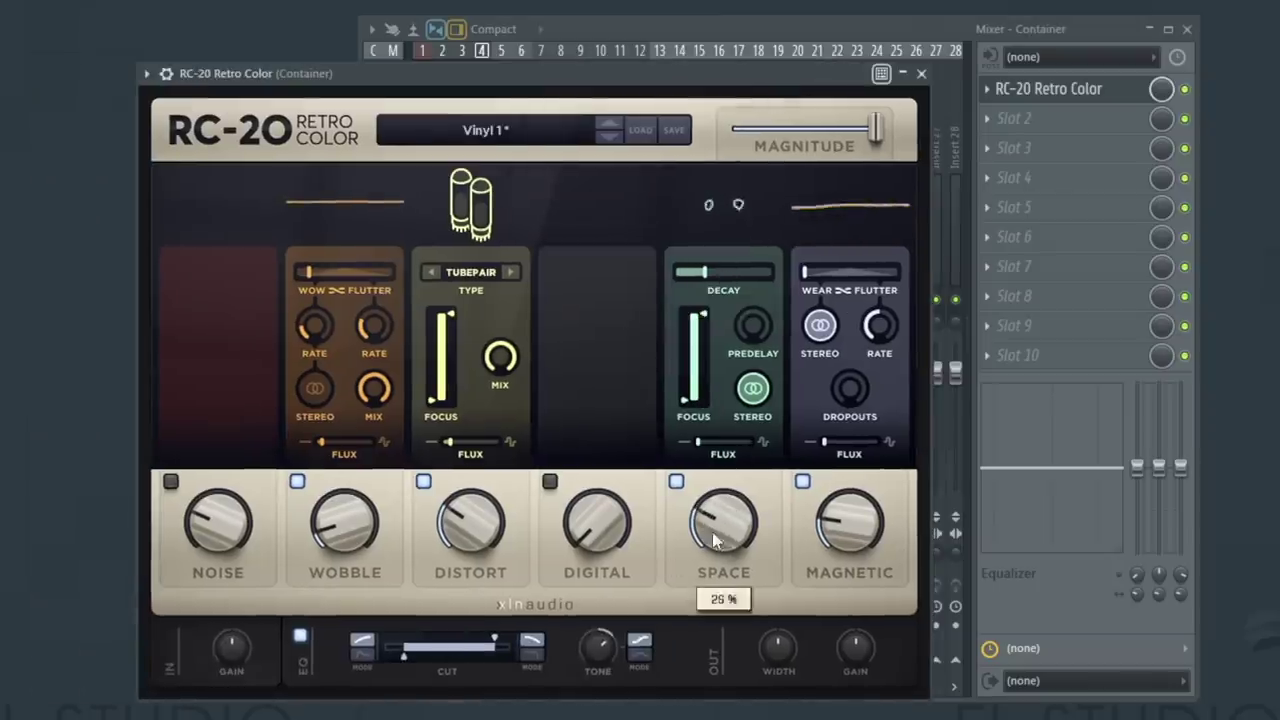
pyautogui.click(916, 74)
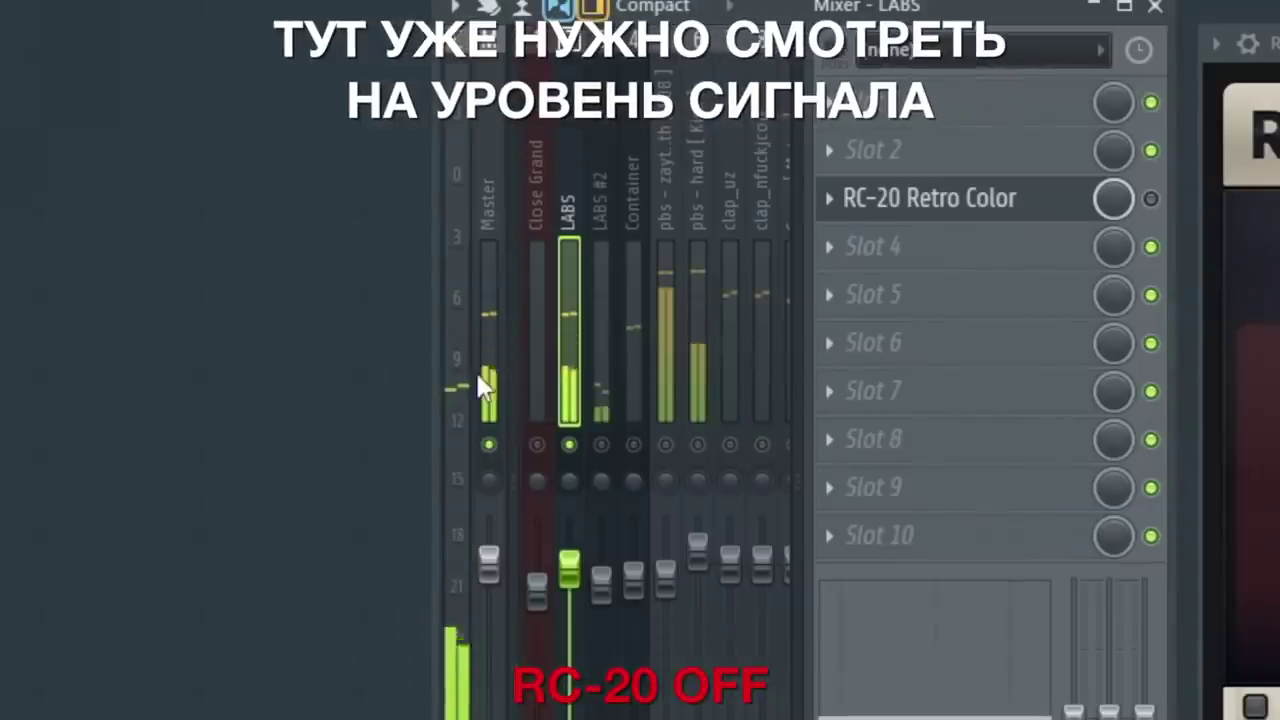
# Compare the LABS signal level with RC-20 bypassed and adjust the effect's output gain to match
pyautogui.click(708, 143)
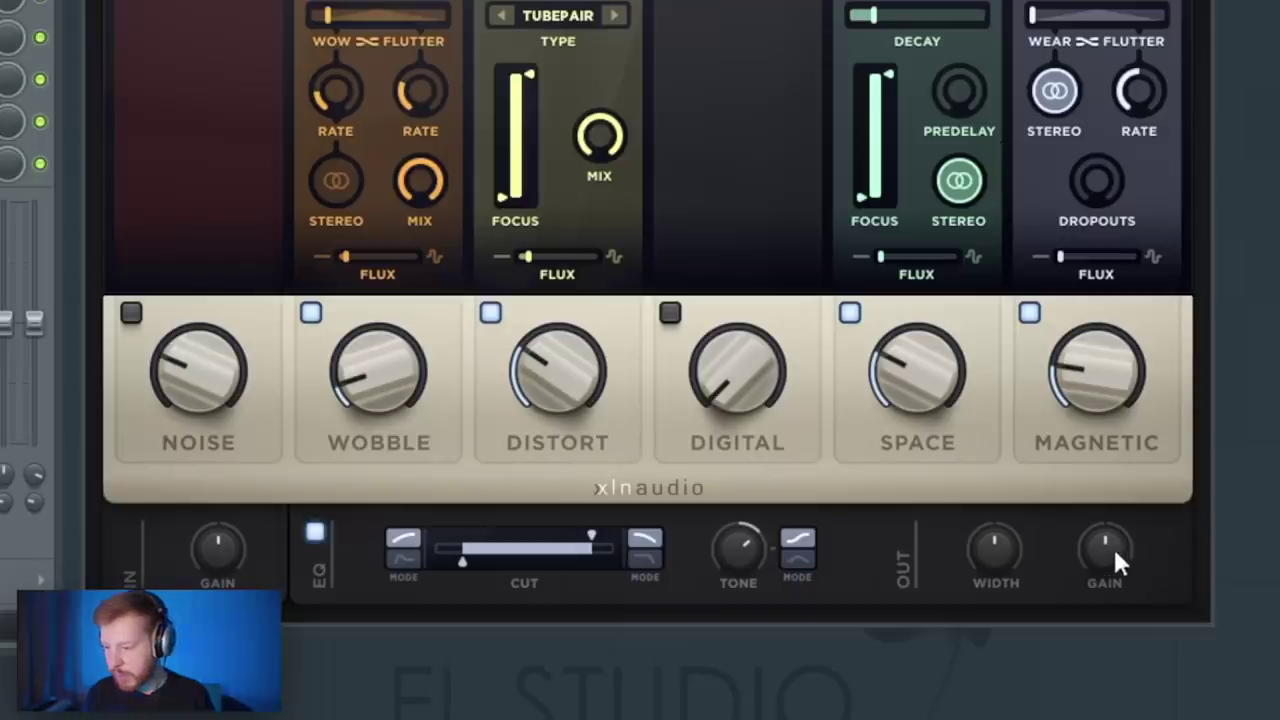
pyautogui.moveTo(1113, 578)
pyautogui.moveTo(1107, 640); pyautogui.dragTo(1108, 634)
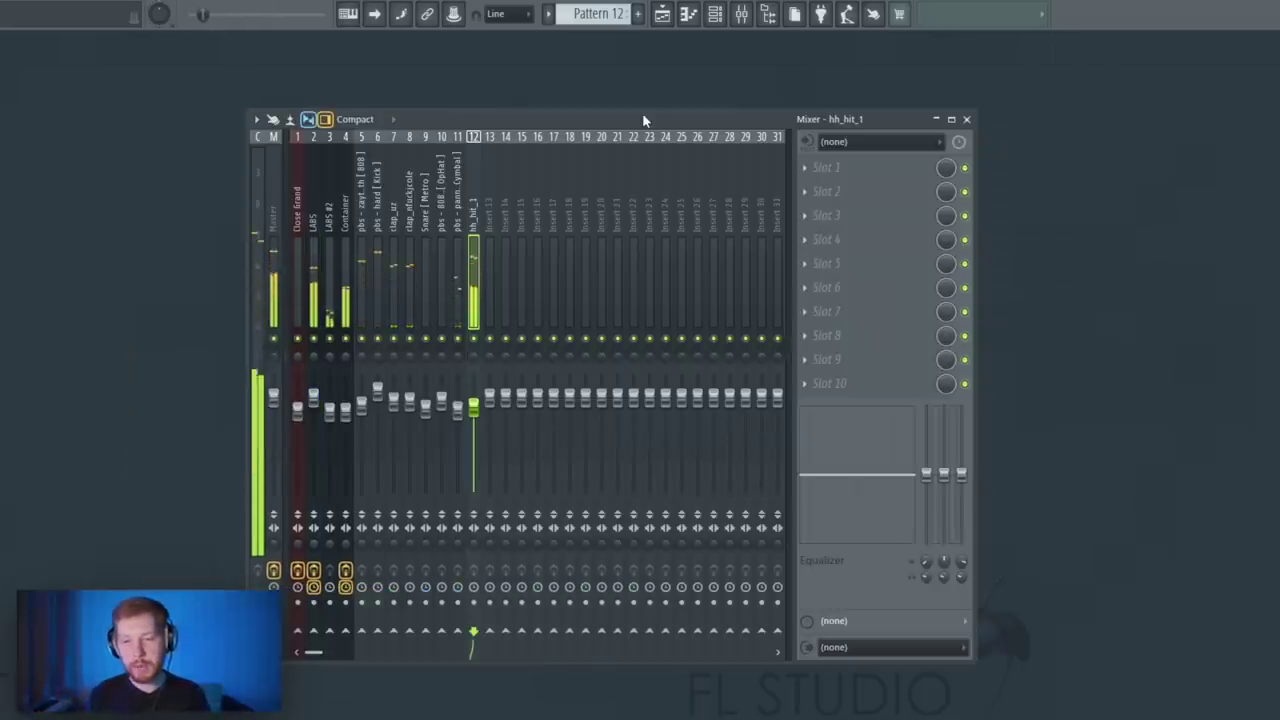
# Add a short fade-out to the hh_hit_1 sample, reduce its precomputed EQ and adjust its boost
pyautogui.click(715, 14)
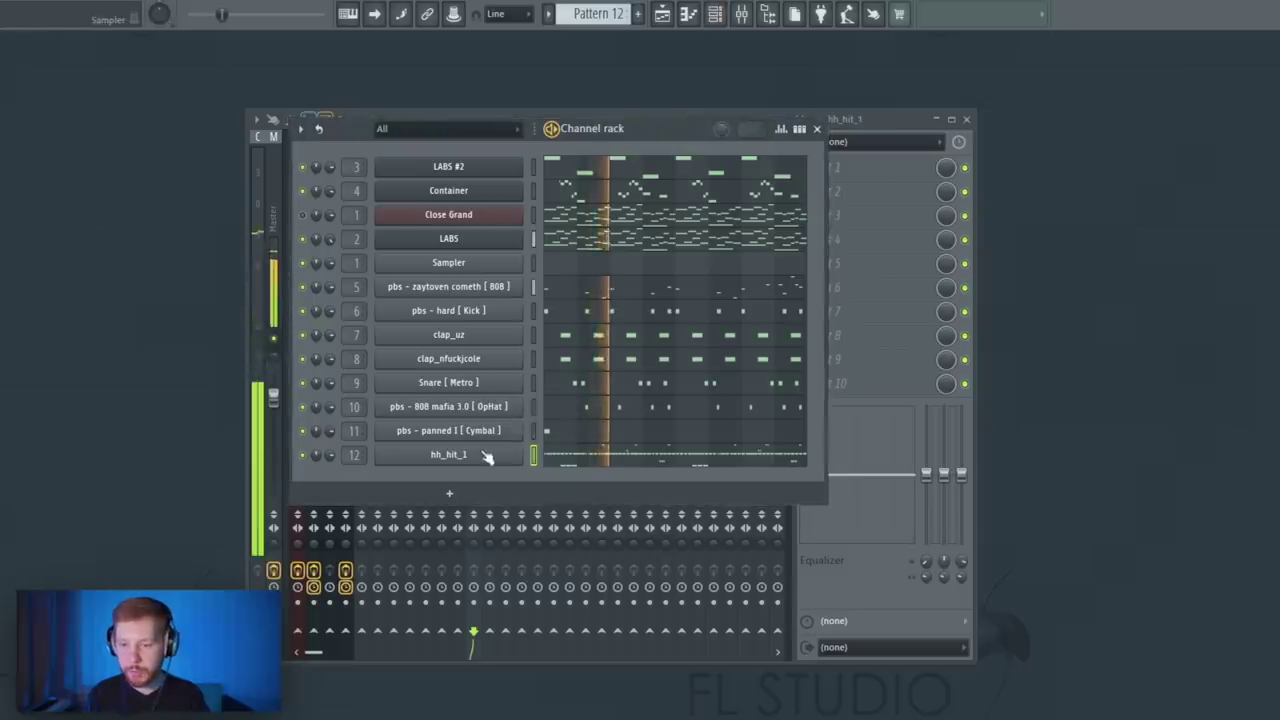
pyautogui.click(449, 454)
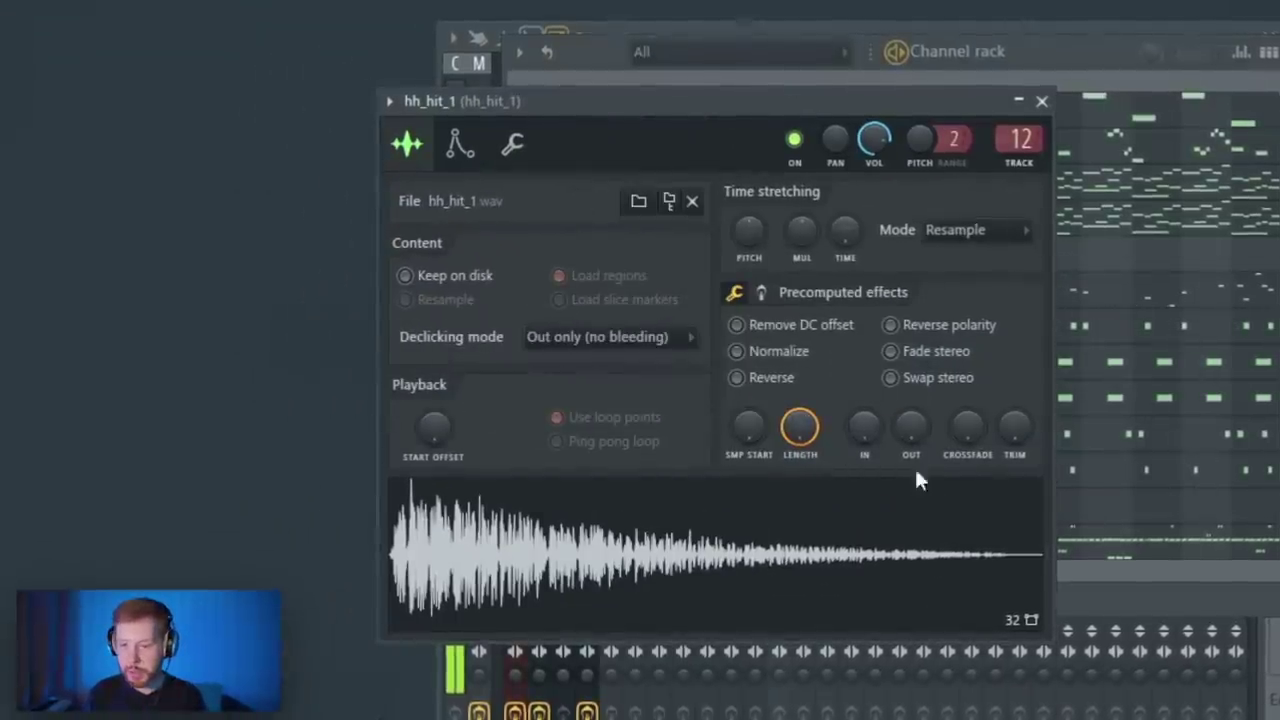
pyautogui.moveTo(914, 438); pyautogui.dragTo(918, 426)
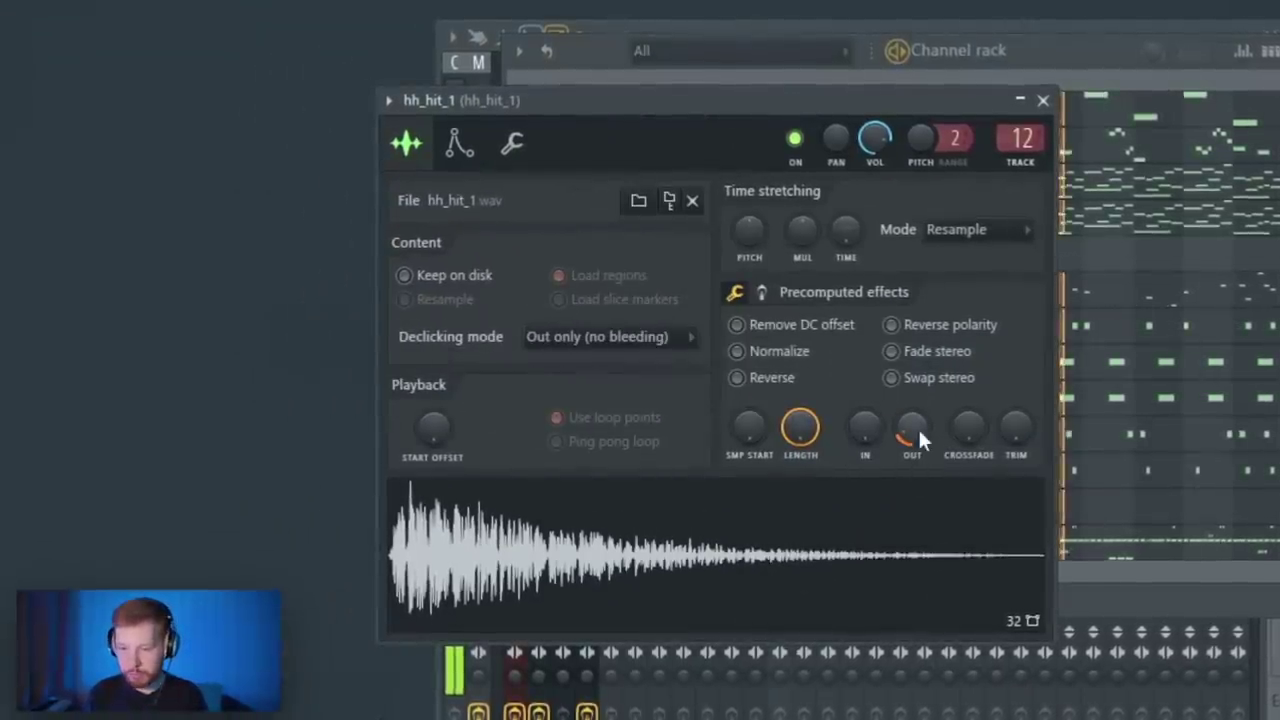
pyautogui.click(763, 293)
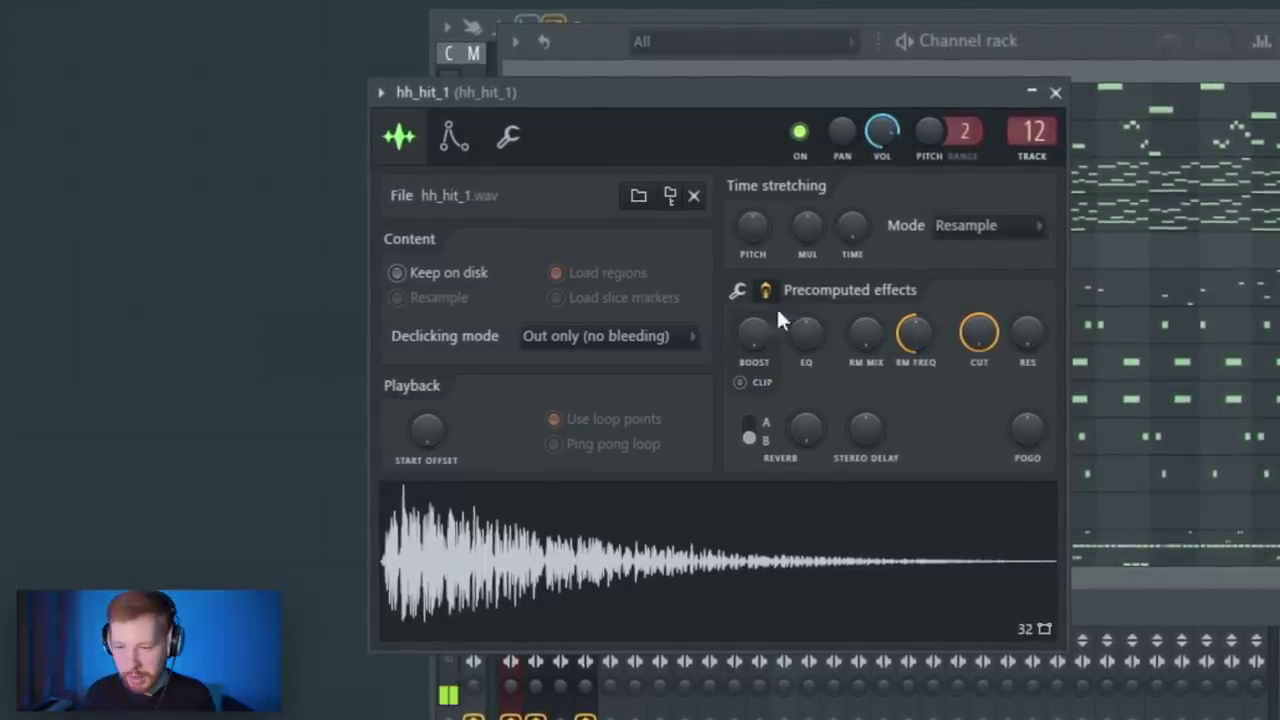
pyautogui.moveTo(806, 345); pyautogui.dragTo(797, 481)
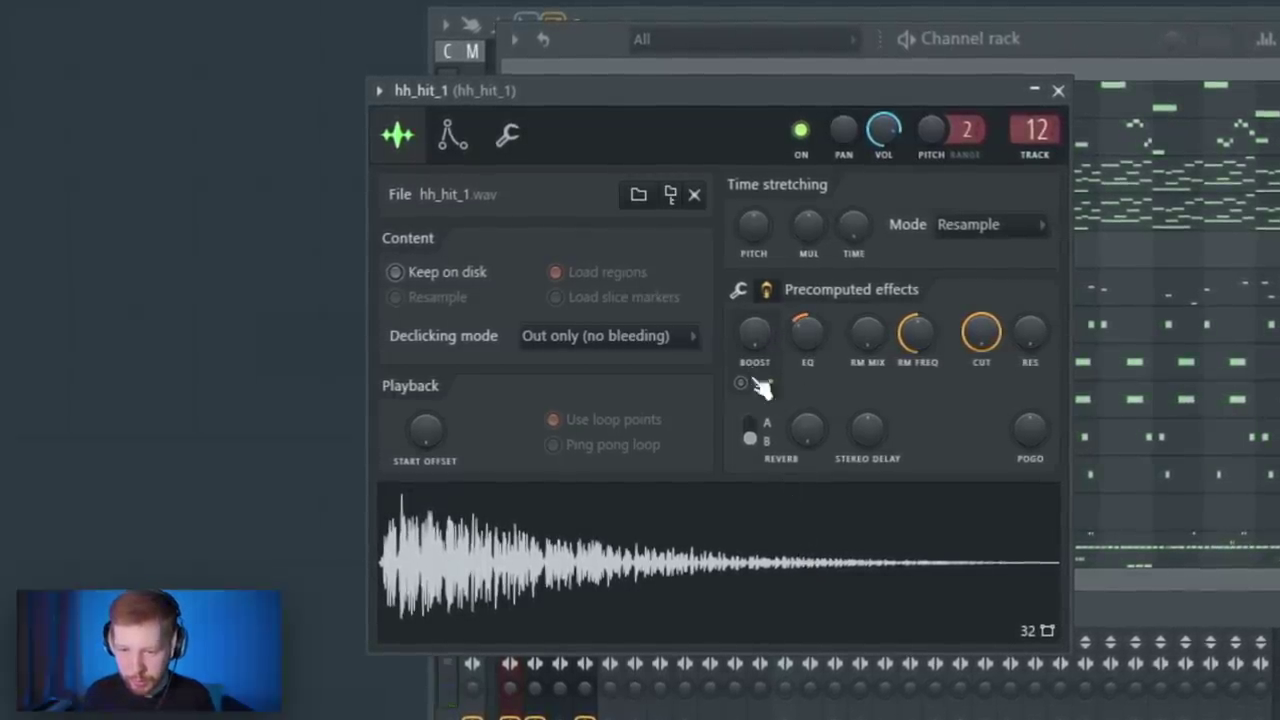
pyautogui.moveTo(759, 337); pyautogui.dragTo(766, 322)
# Bring the decay and sustain of the OpHat sample's volume envelope down to minimum and close its settings
pyautogui.click(768, 526)
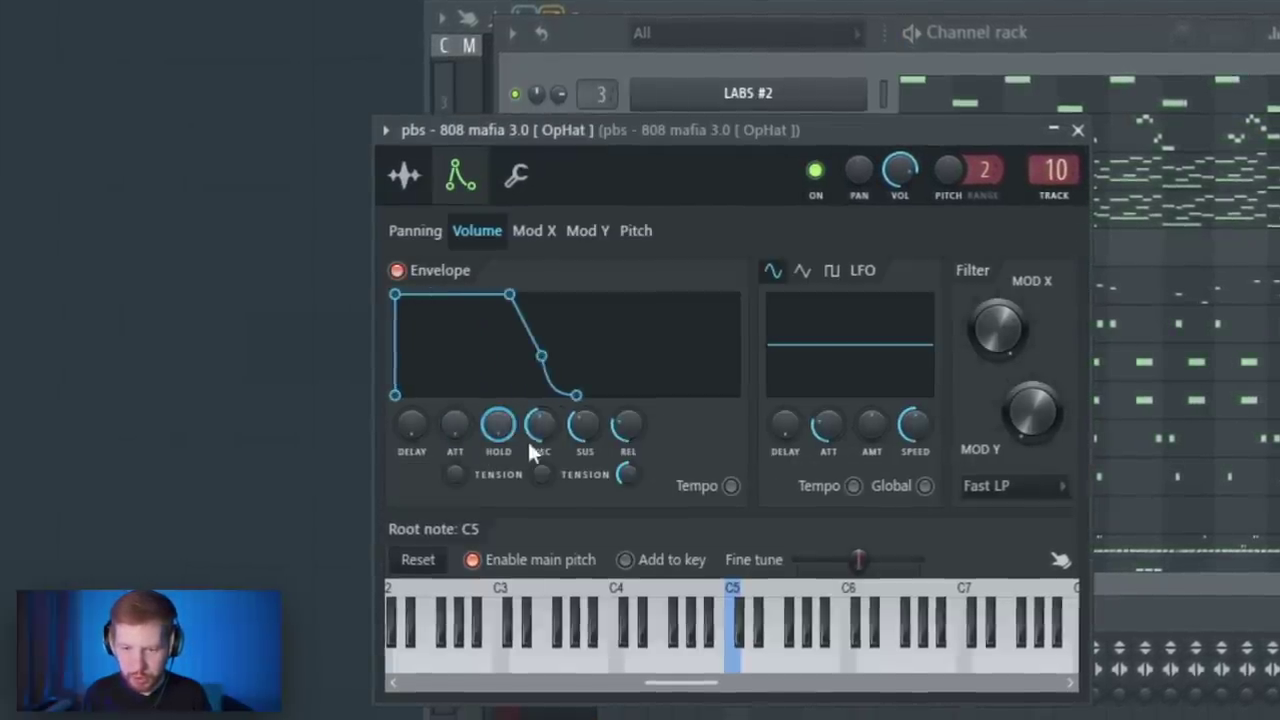
pyautogui.moveTo(531, 440); pyautogui.dragTo(531, 500)
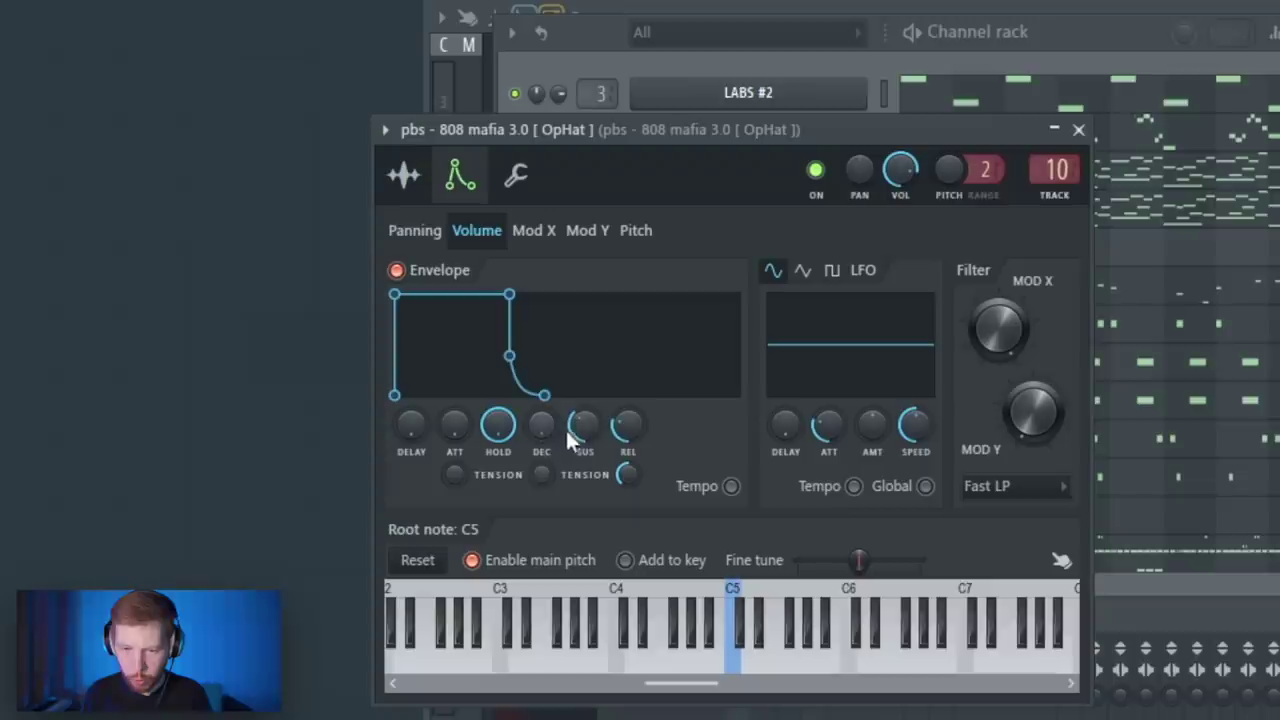
pyautogui.moveTo(574, 436); pyautogui.dragTo(574, 500)
pyautogui.click(1078, 131)
pyautogui.press('space')
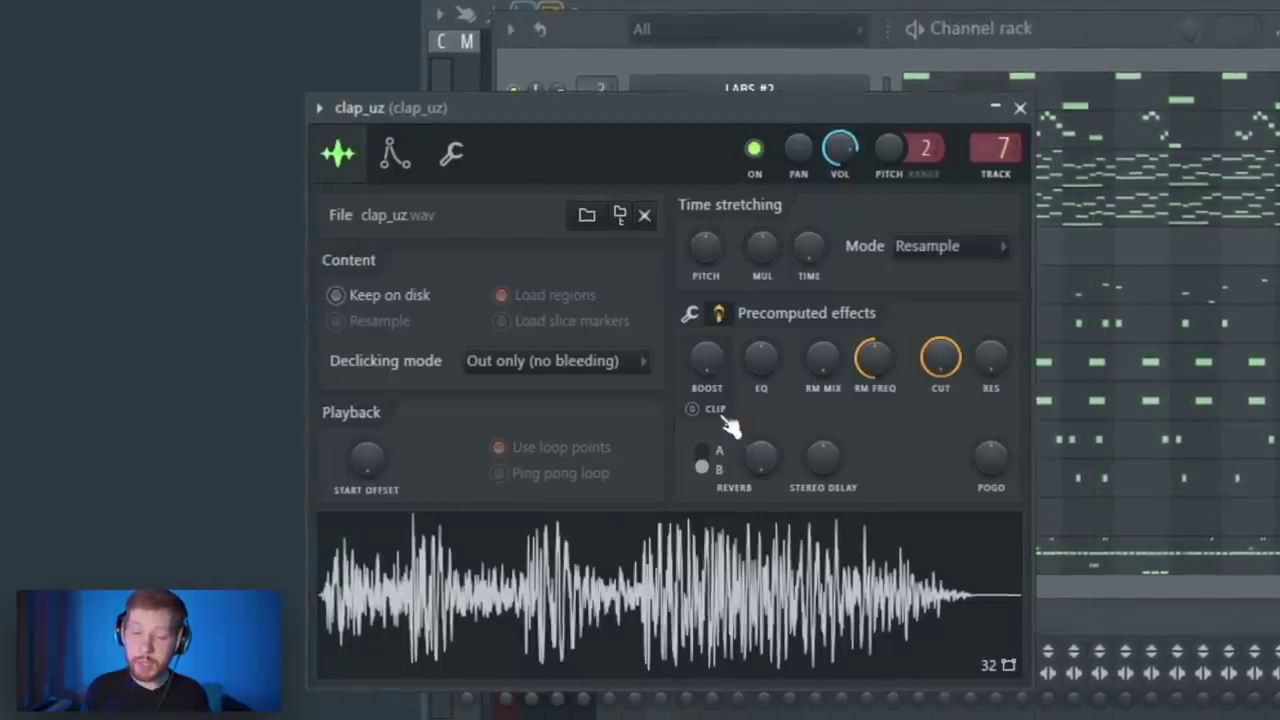
# Add a little boost with clipping to the clap_uz sample and raise its precomputed EQ slightly
pyautogui.moveTo(706, 359)
pyautogui.mouseDown()
pyautogui.moveTo(706, 305)
pyautogui.moveTo(706, 356)
pyautogui.mouseUp()
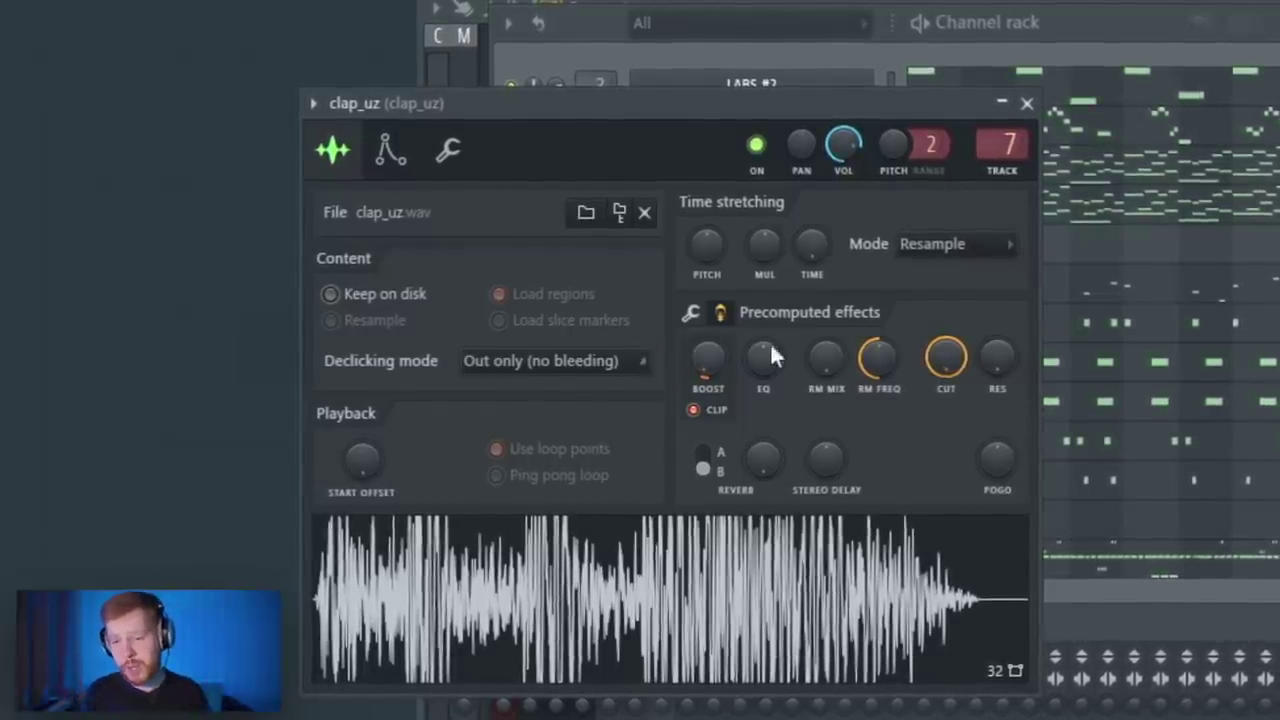
pyautogui.moveTo(760, 358); pyautogui.dragTo(760, 340)
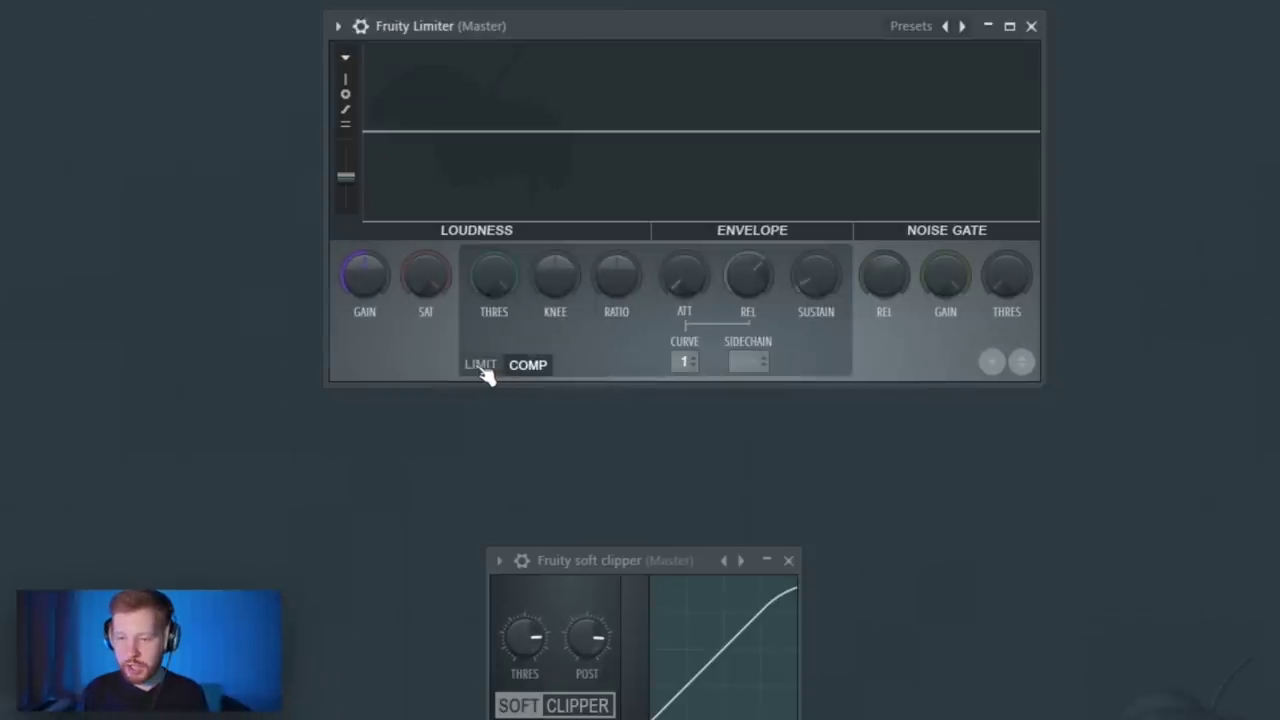
# Show the limiter settings of Fruity Limiter on the Master track
pyautogui.click(479, 366)
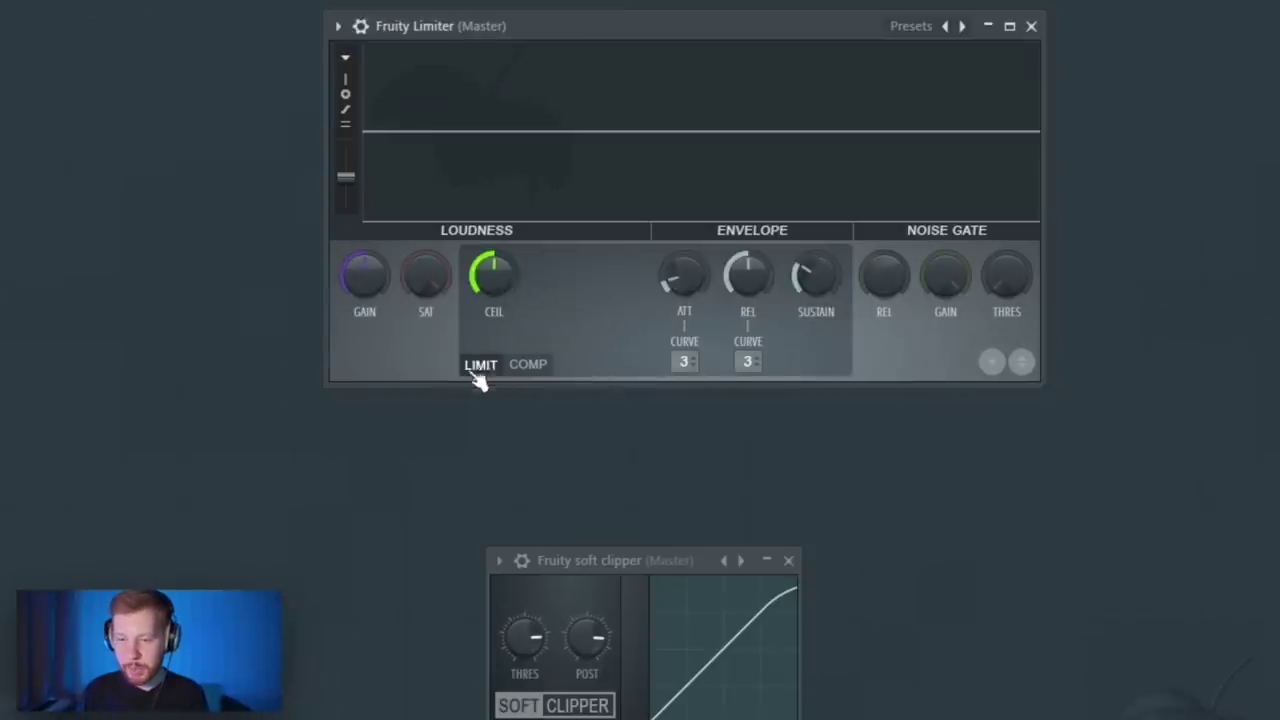
# Raise the ceiling of the Master track's Fruity Limiter to maximum and increase its gain
pyautogui.moveTo(497, 285); pyautogui.dragTo(497, 250)
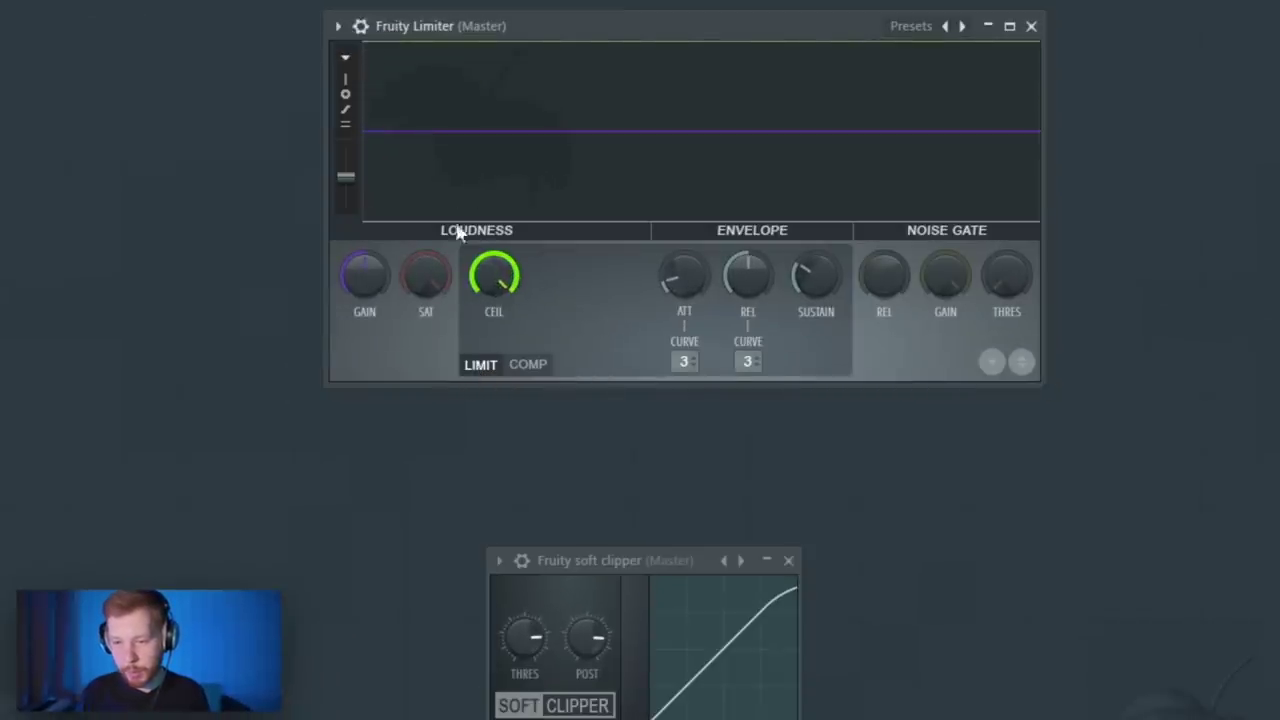
pyautogui.moveTo(375, 280); pyautogui.dragTo(375, 230)
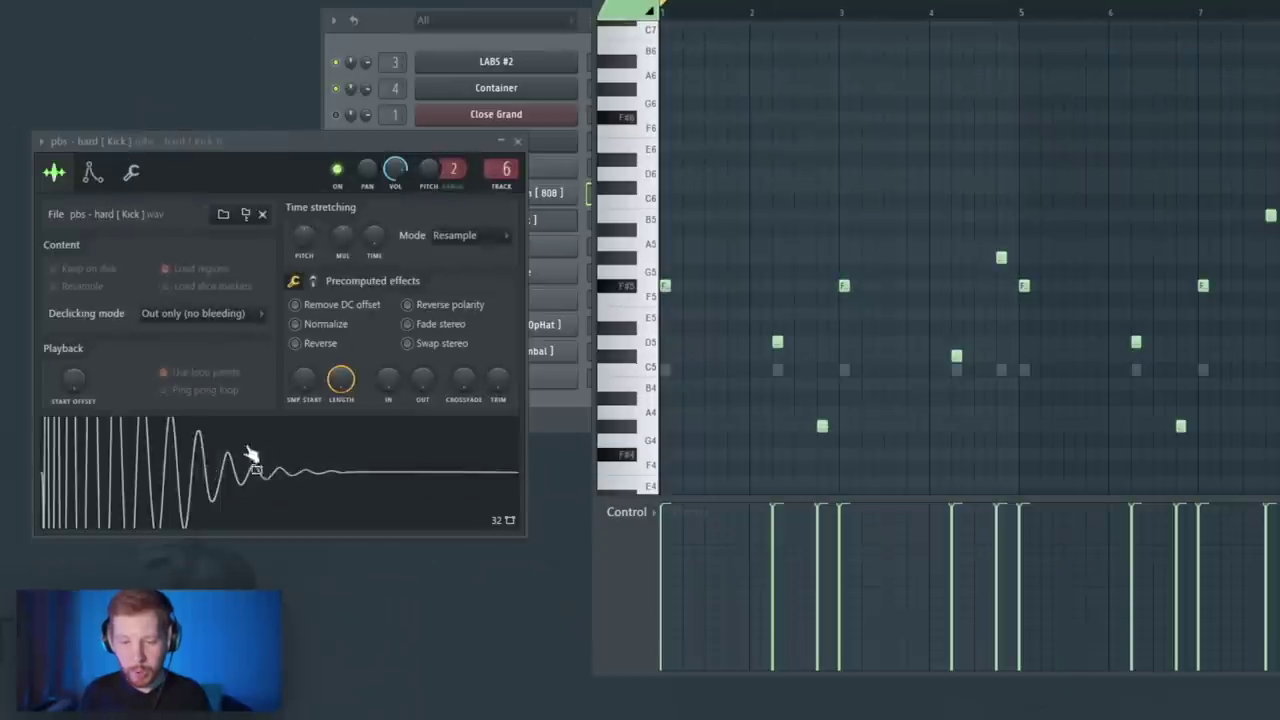
# Lower the velocity of the first F#5 note at bar 1 in the piano roll to minimum
pyautogui.moveTo(251, 451); pyautogui.dragTo(777, 303)
pyautogui.scroll(4, 724, 268)
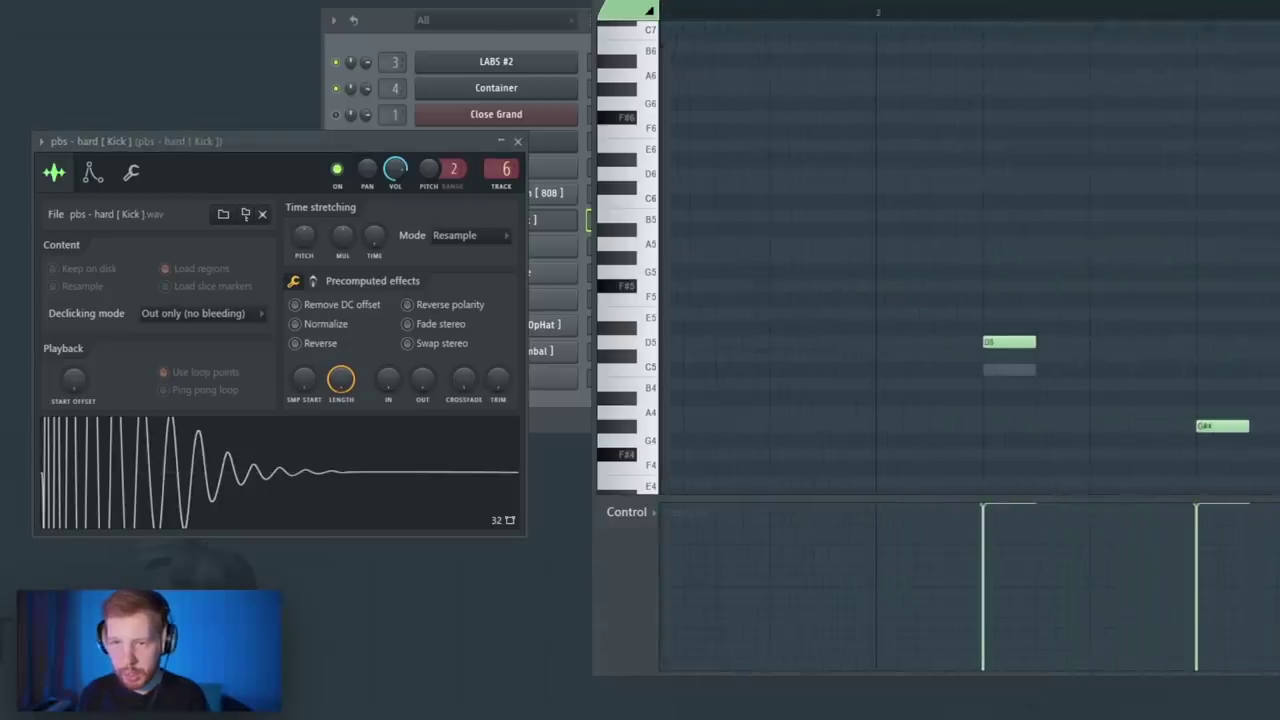
pyautogui.click(530, 76)
pyautogui.click(530, 184)
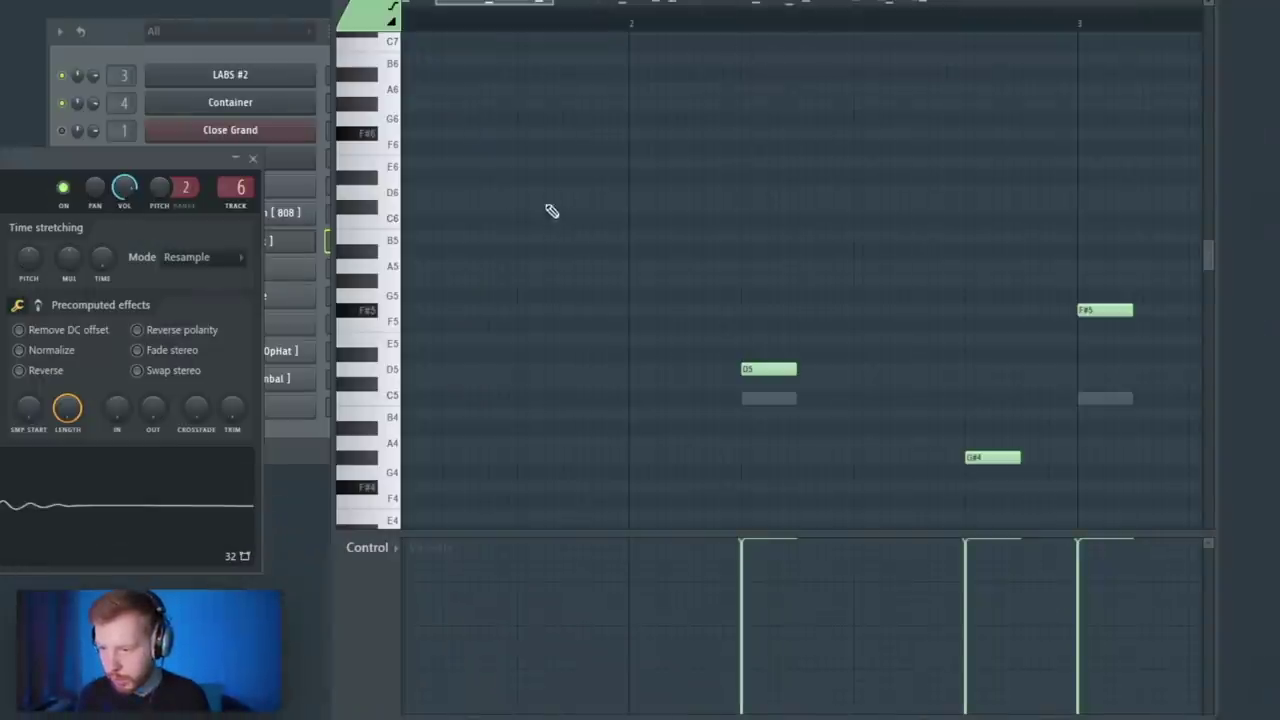
pyautogui.moveTo(513, 215); pyautogui.dragTo(935, 149)
pyautogui.scroll(1, 464, 285)
pyautogui.scroll(3, 426, 314)
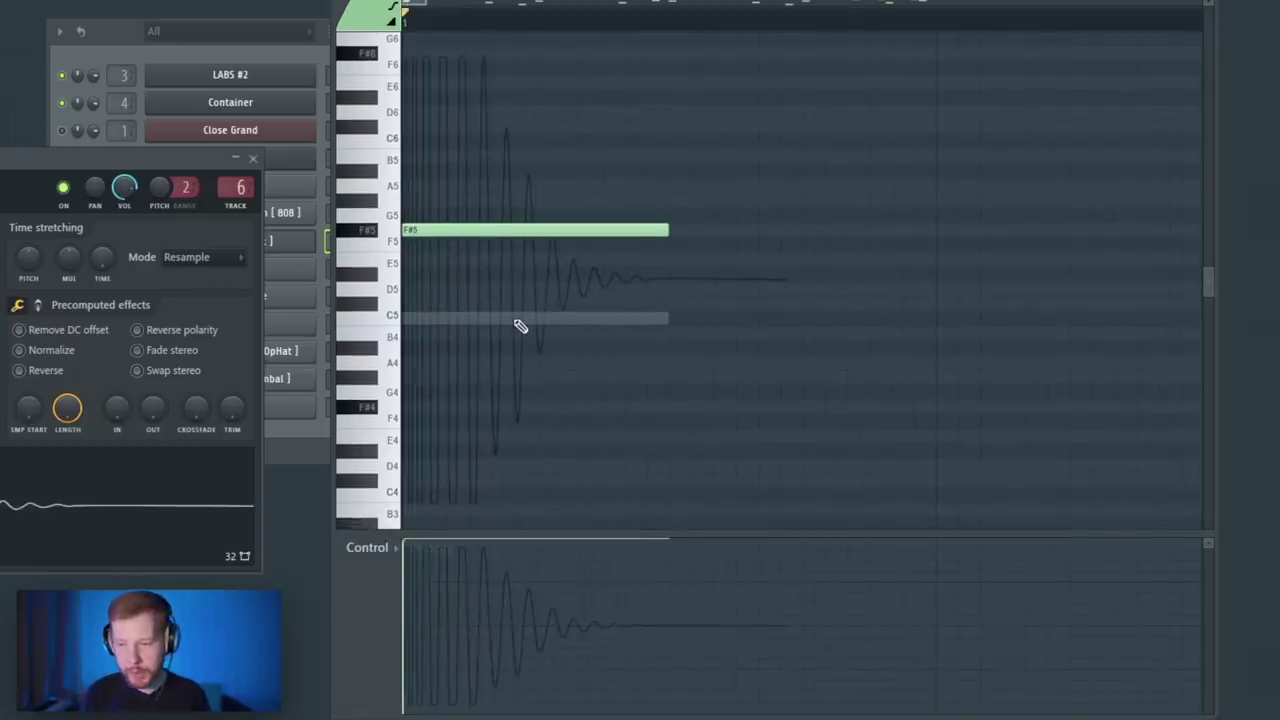
pyautogui.click(503, 236)
pyautogui.moveTo(429, 574); pyautogui.dragTo(437, 712)
# Add a short D5 note partway through the first F#5 note and make it a slide note
pyautogui.click(529, 291)
pyautogui.doubleClick(529, 291)
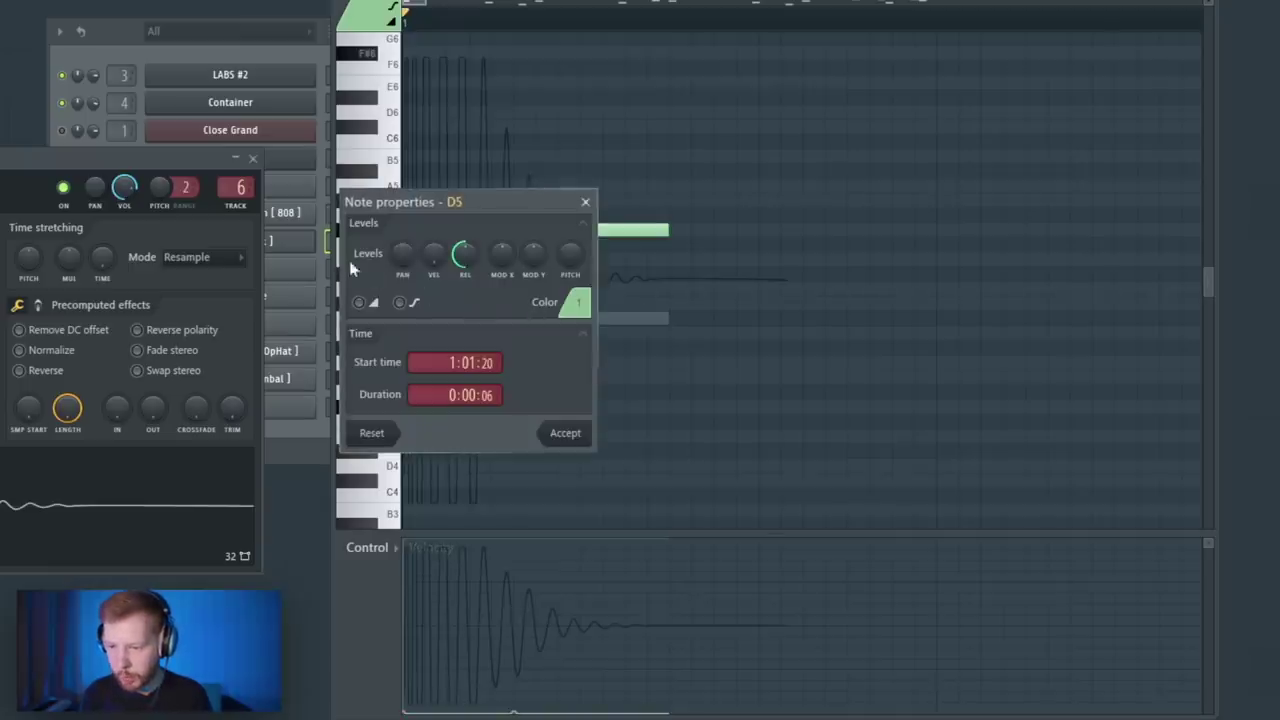
pyautogui.click(359, 302)
pyautogui.click(568, 437)
pyautogui.keyDown('ctrl'); pyautogui.click(530, 414); pyautogui.keyUp('ctrl')
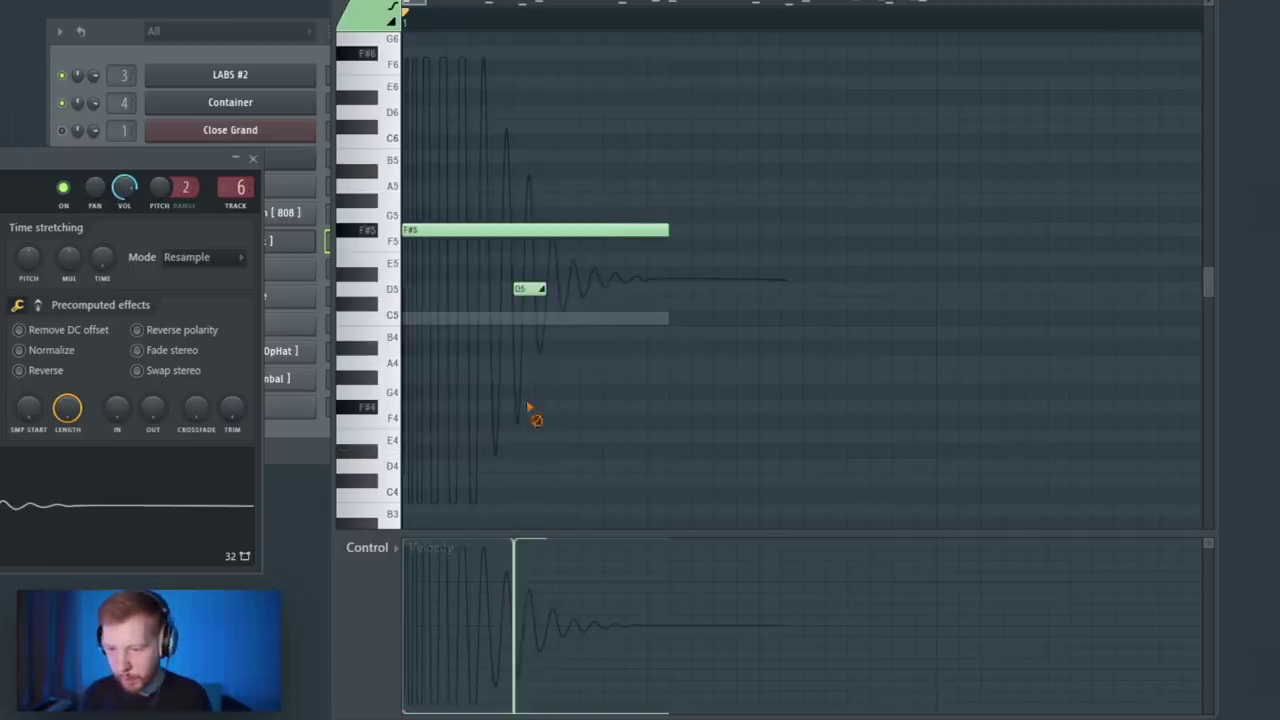
# Move the short slide note onto the F#5 row inside the first note and play the passage back
pyautogui.moveTo(526, 289); pyautogui.dragTo(507, 229)
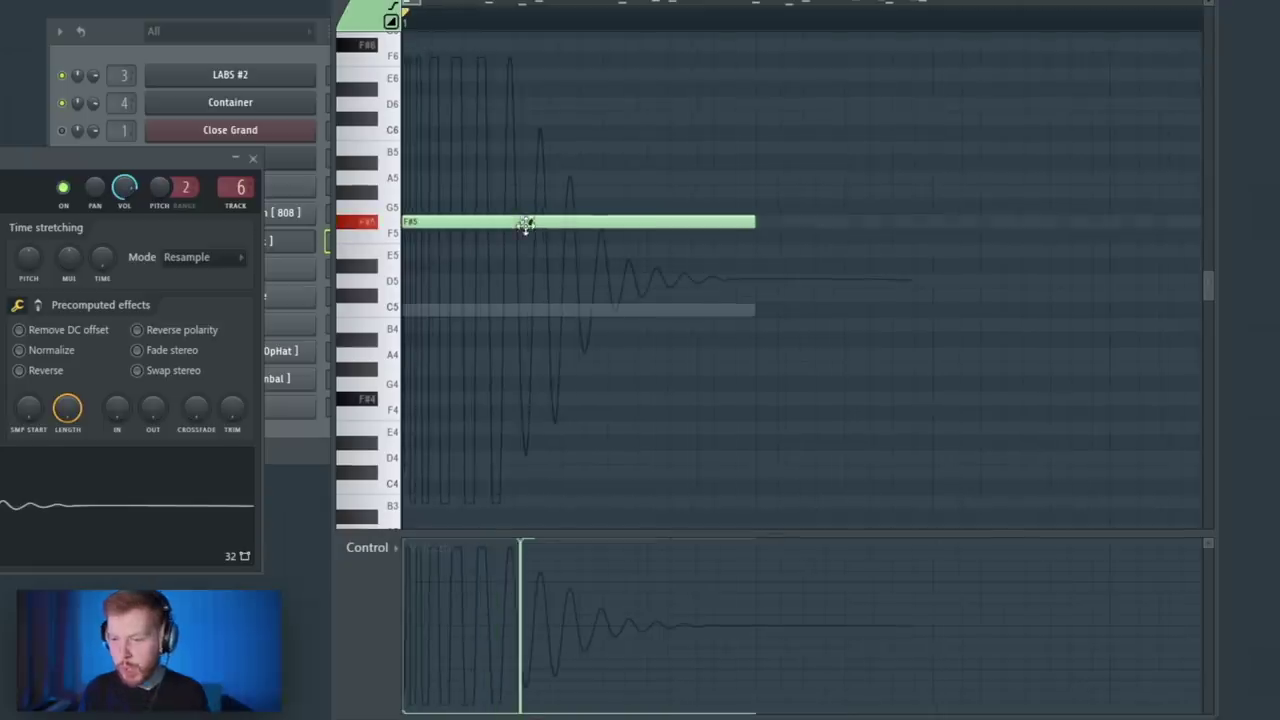
pyautogui.moveTo(525, 226); pyautogui.dragTo(530, 226)
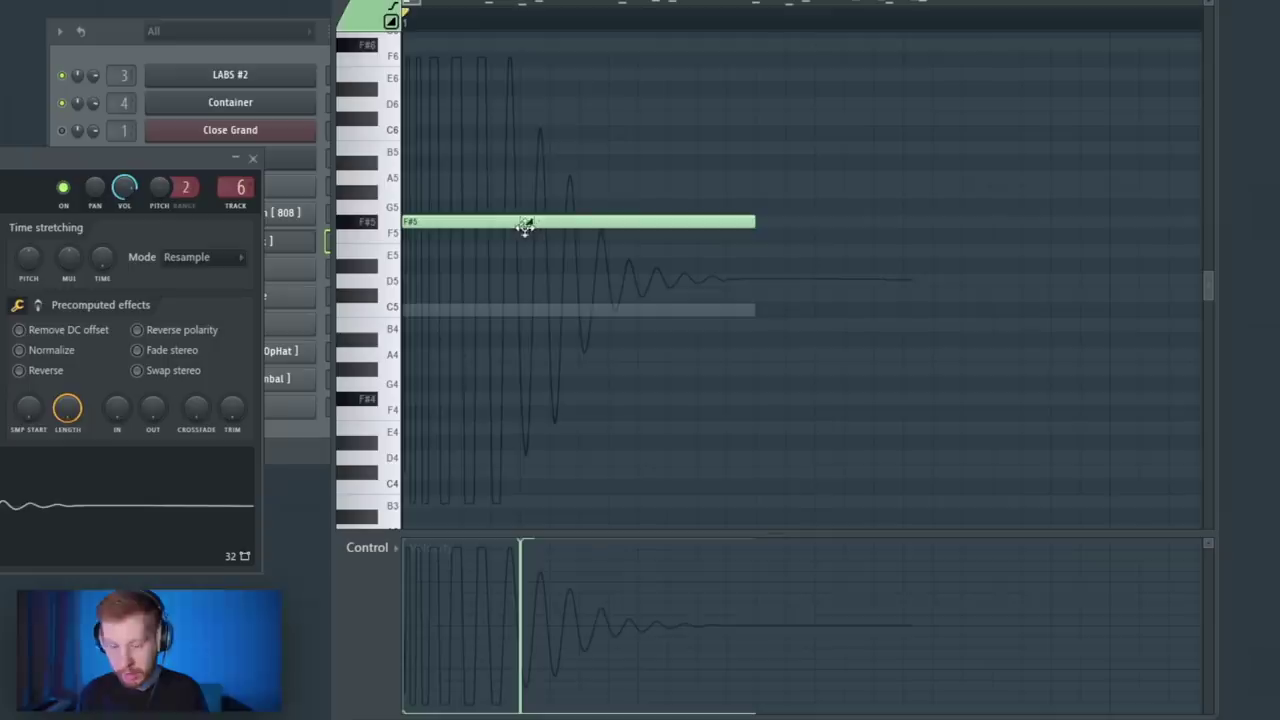
pyautogui.moveTo(527, 227)
pyautogui.mouseDown()
pyautogui.moveTo(611, 227)
pyautogui.moveTo(529, 223)
pyautogui.mouseUp()
pyautogui.press('space')
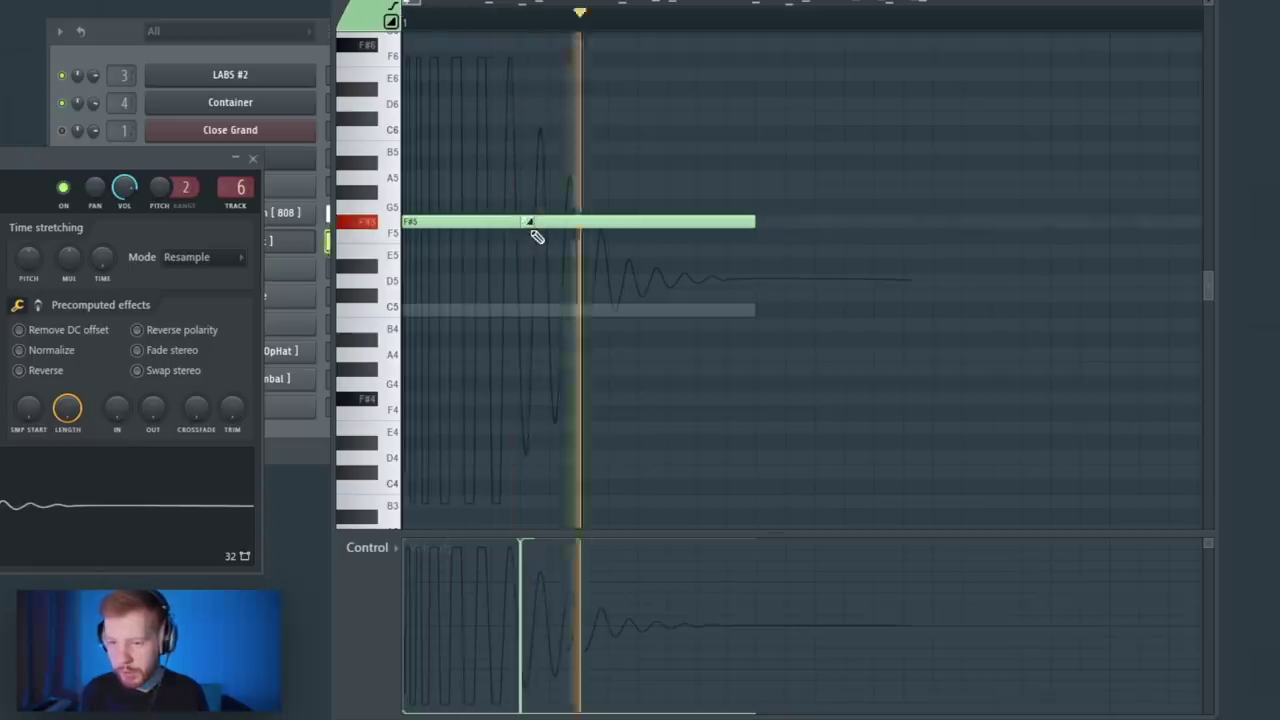
pyautogui.press('space')
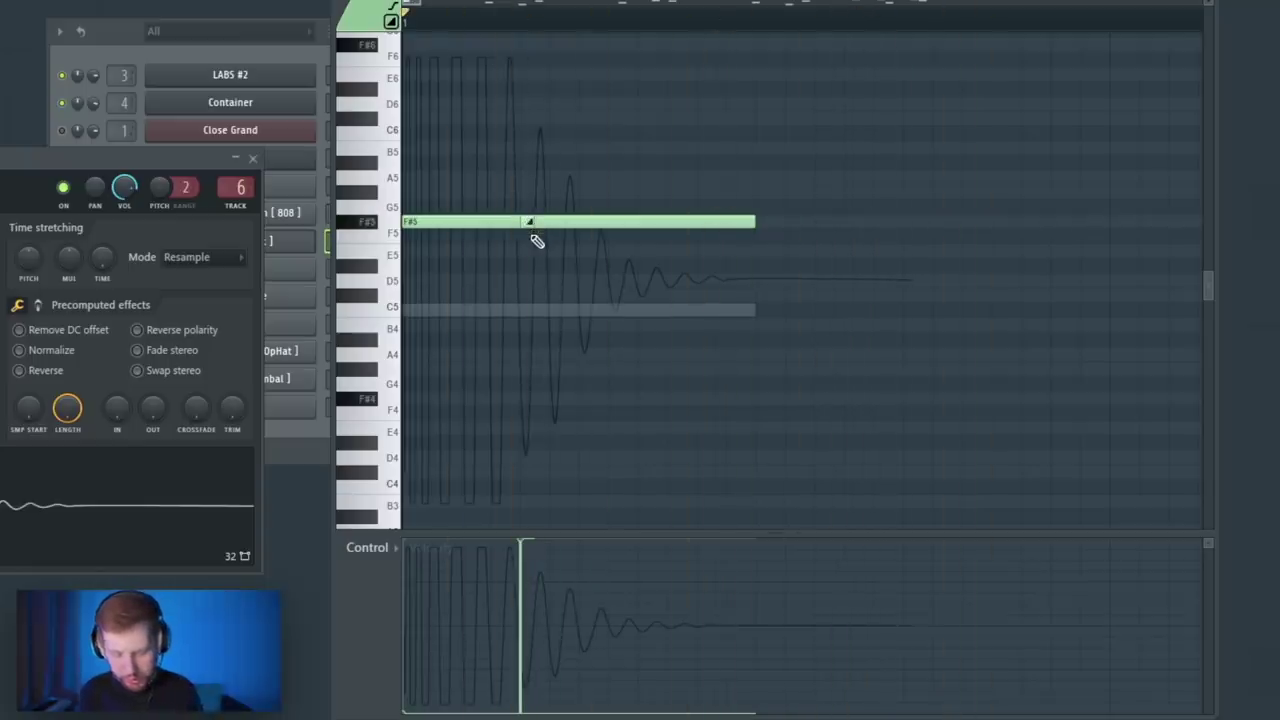
# Turn off the piano roll's background waveform and show where its helper option is found
pyautogui.hotkey('alt', 'n')
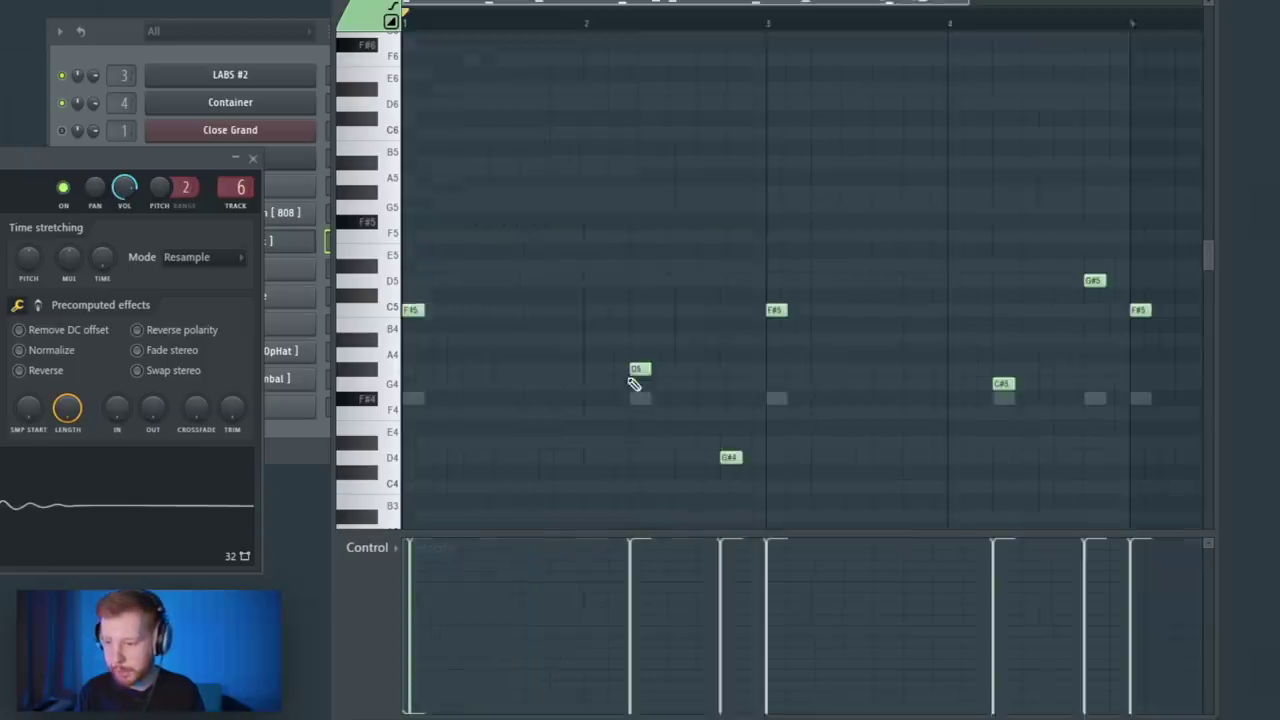
pyautogui.click(392, 5)
pyautogui.moveTo(370, 93)
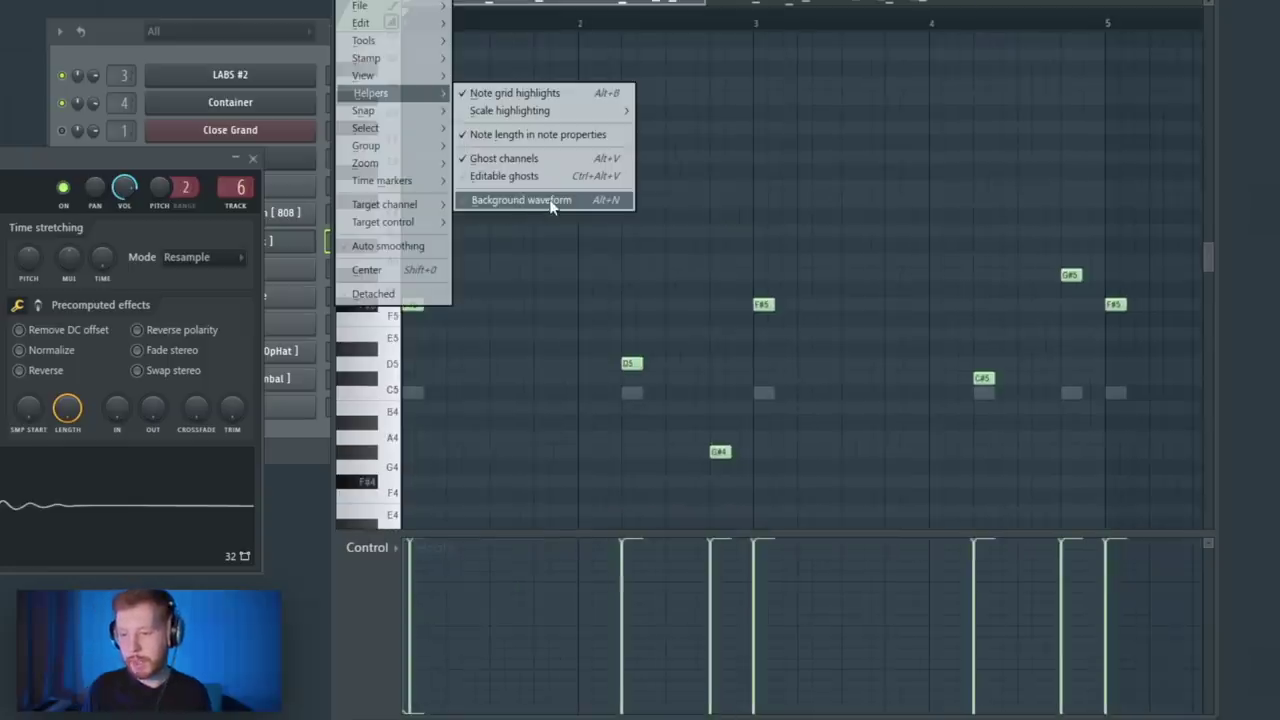
pyautogui.click(696, 218)
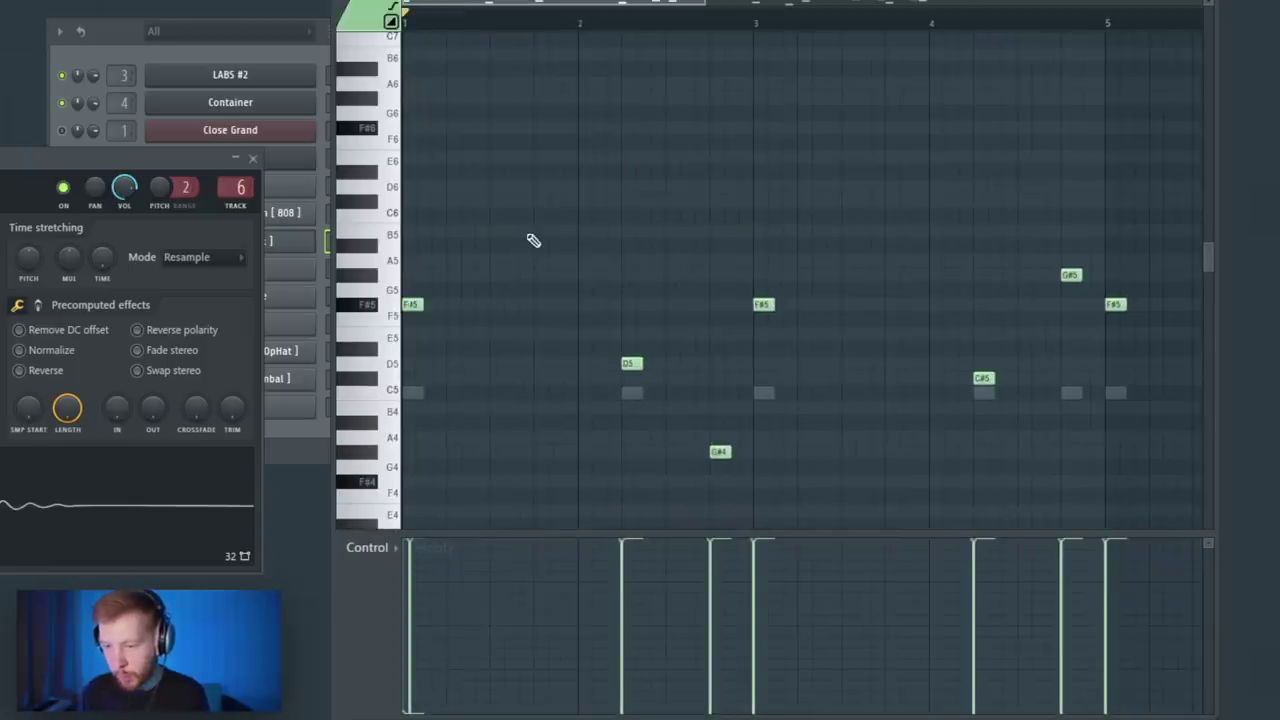
# Replace the D5 note in bar 2 with a copy of the first note and its slide note, transposed to D5
pyautogui.click(412, 304)
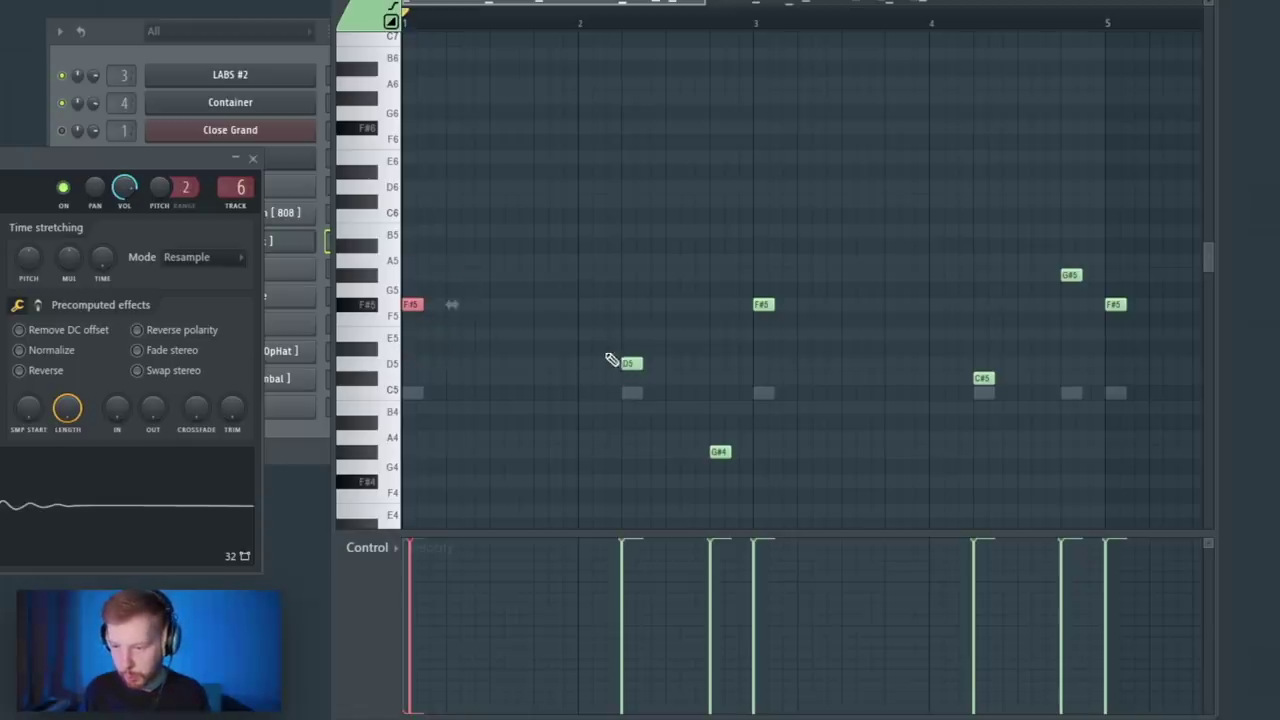
pyautogui.rightClick(632, 366)
pyautogui.moveTo(474, 254); pyautogui.dragTo(428, 298)
# Remove the F#5 note at the start of bar 3 and select the D5 note with its slide note
pyautogui.moveTo(837, 351); pyautogui.dragTo(689, 427)
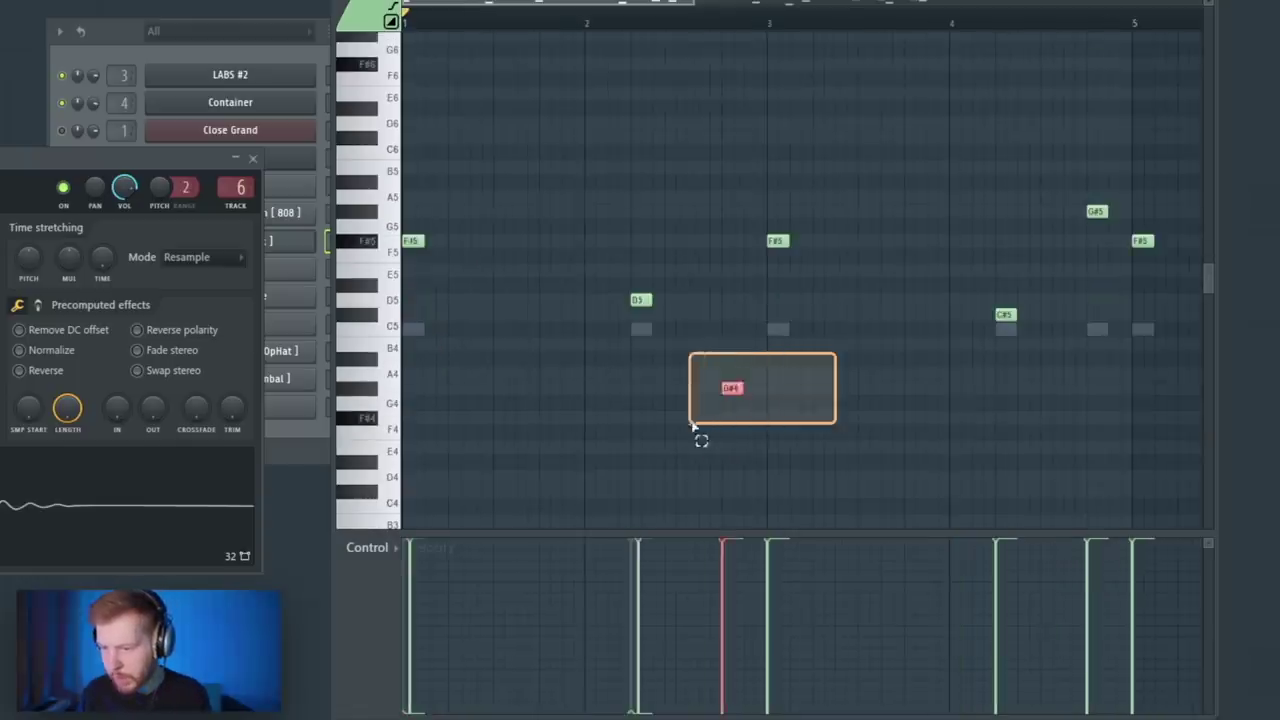
pyautogui.moveTo(644, 343)
pyautogui.mouseDown()
pyautogui.moveTo(708, 297)
pyautogui.moveTo(620, 340)
pyautogui.mouseUp()
pyautogui.click(737, 289)
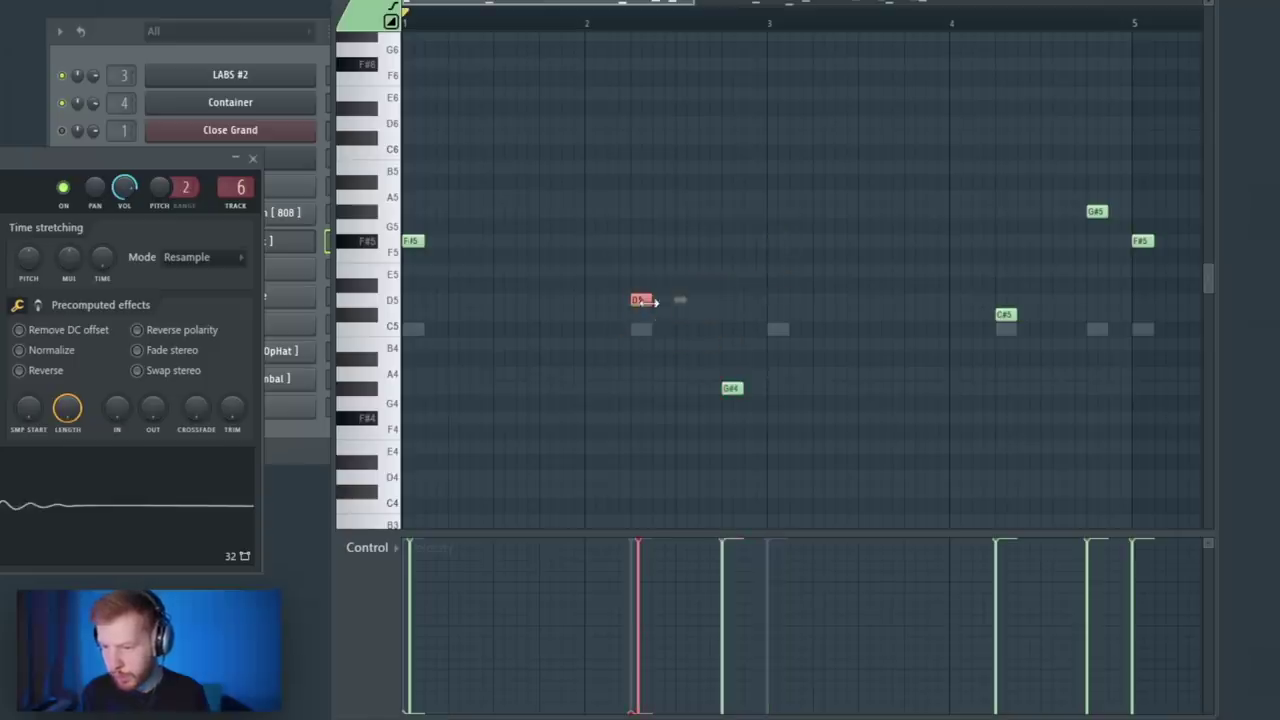